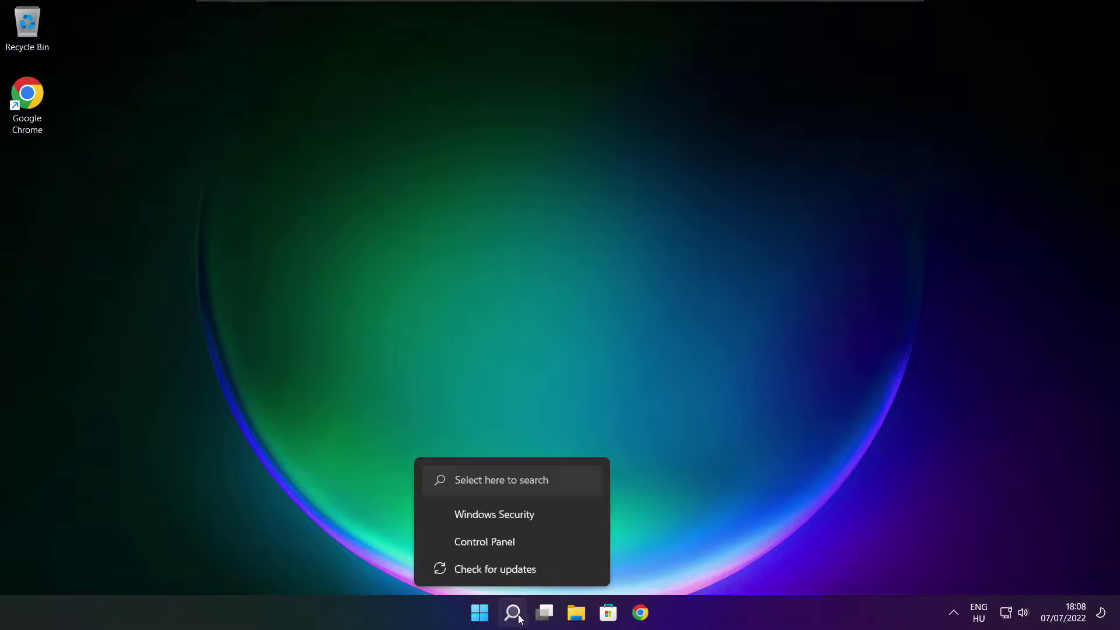
- Search Windows for "device manager", open Device Manager and maximize its window
left_click(513, 618)
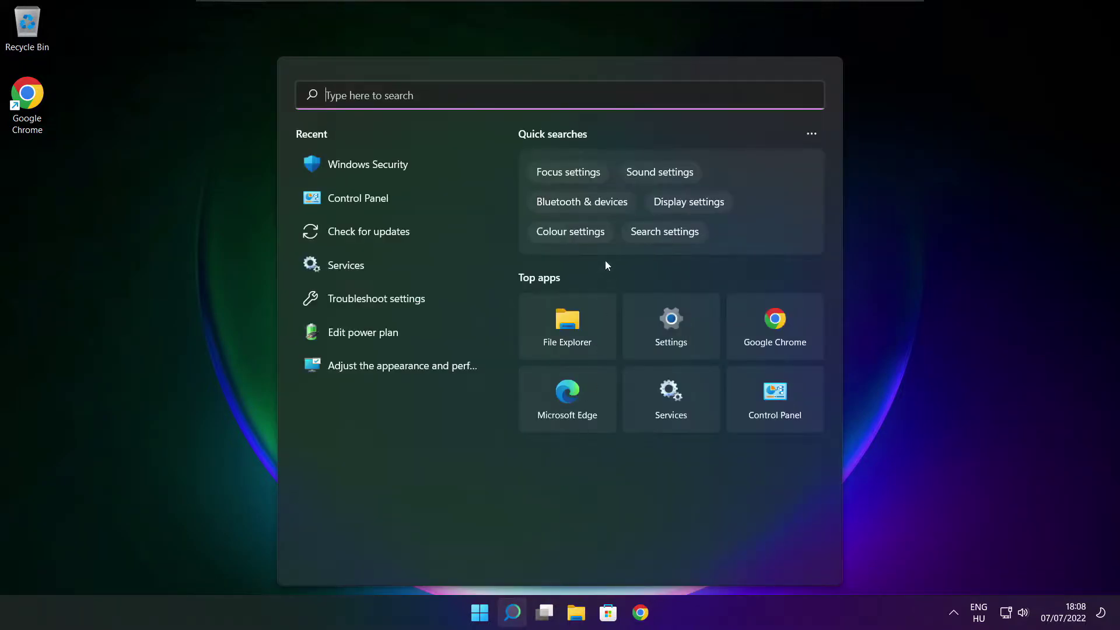
type("device m")
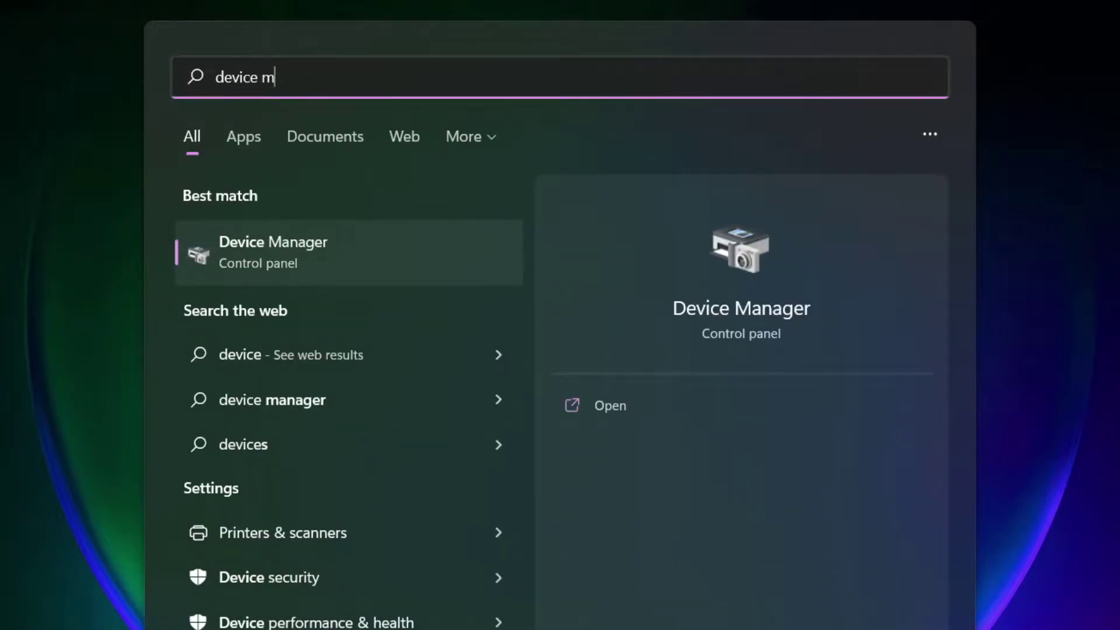
type("anag")
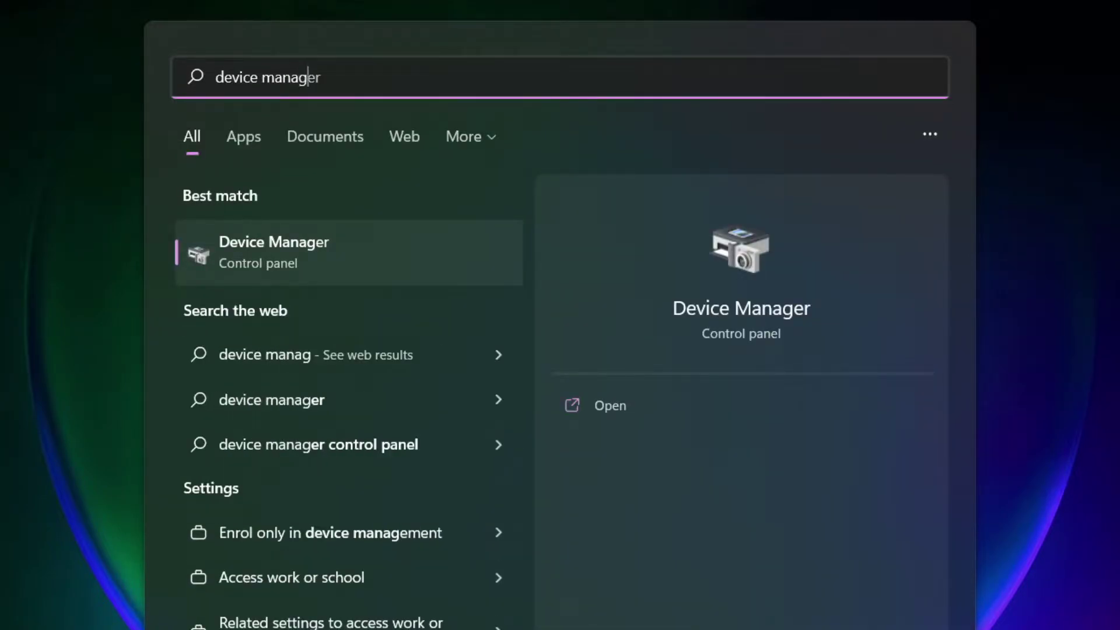
type("er")
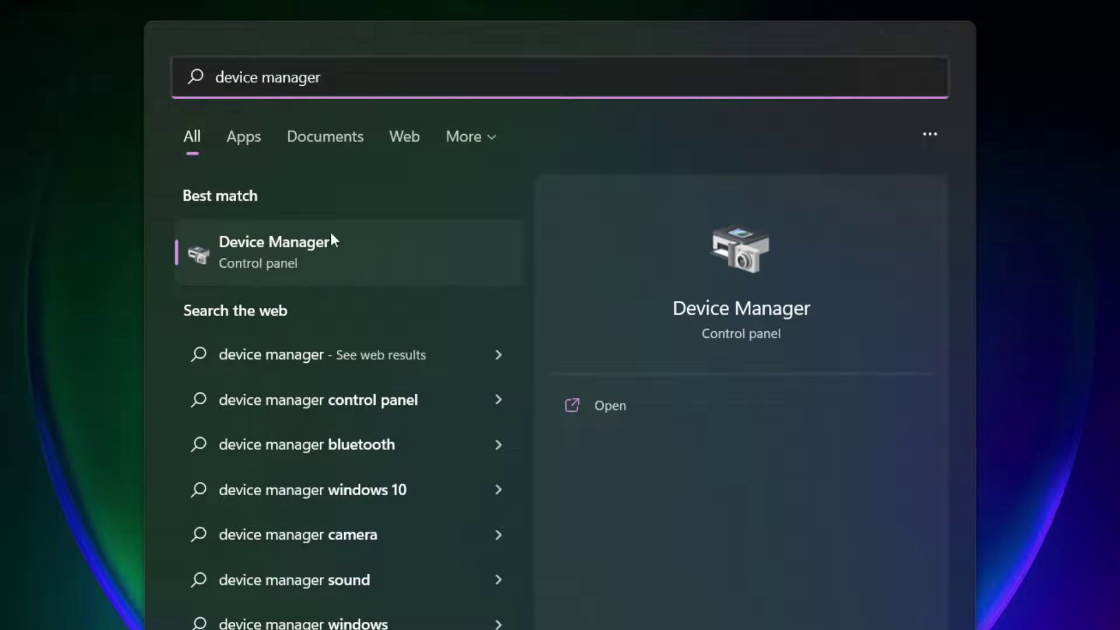
left_click(411, 256)
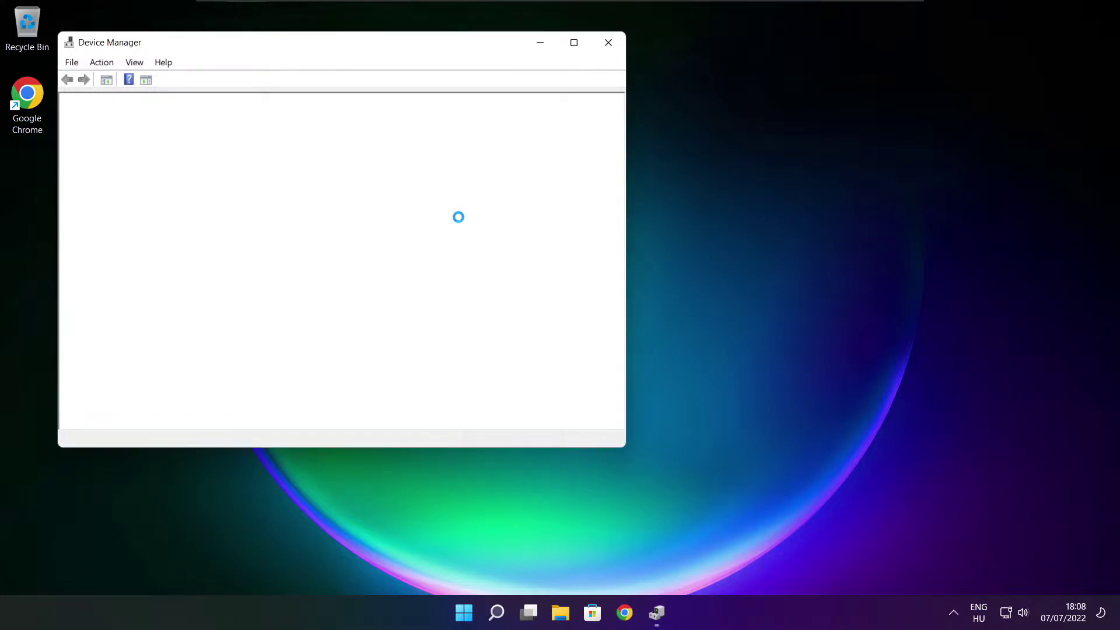
left_click(574, 42)
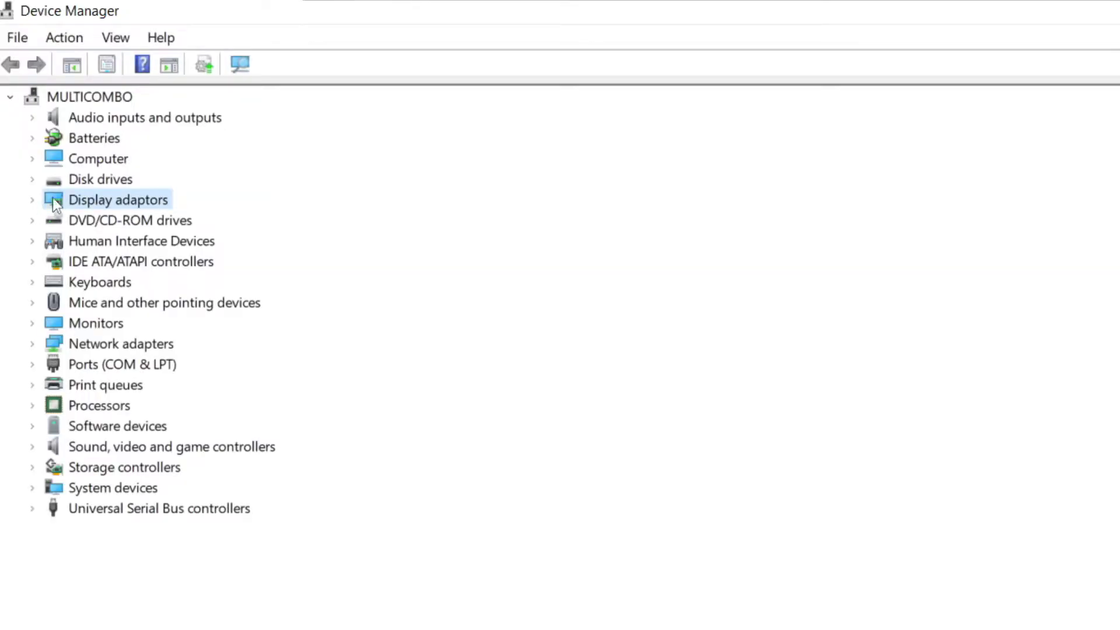
- Update the driver of the VMware SVGA 3D display adaptor using the automatic driver search, and close the update wizard
left_click(33, 200)
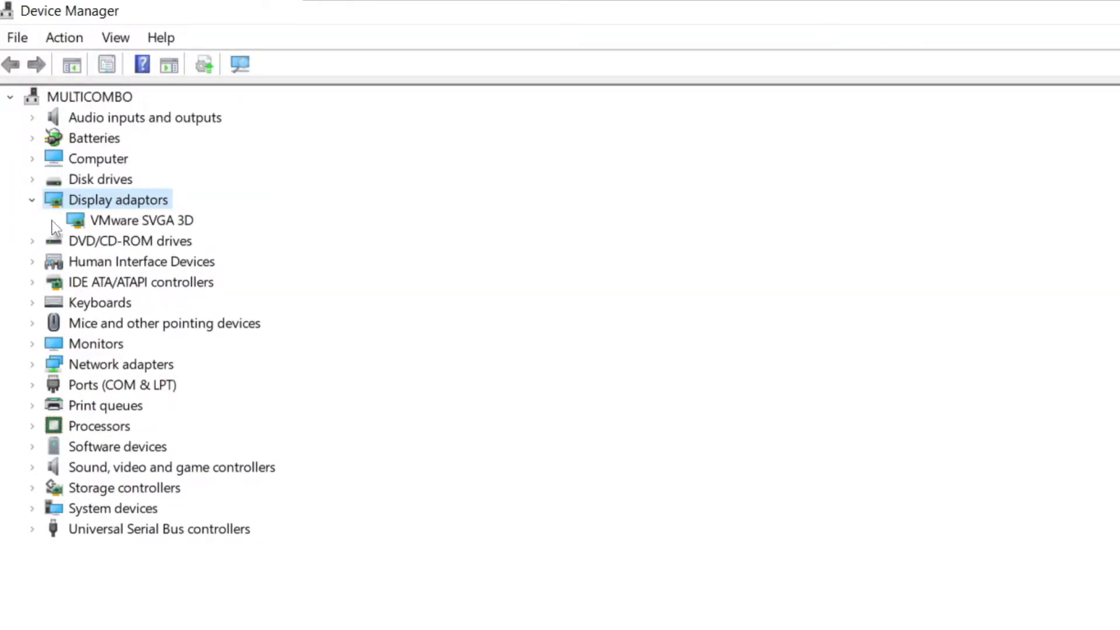
left_click(161, 224)
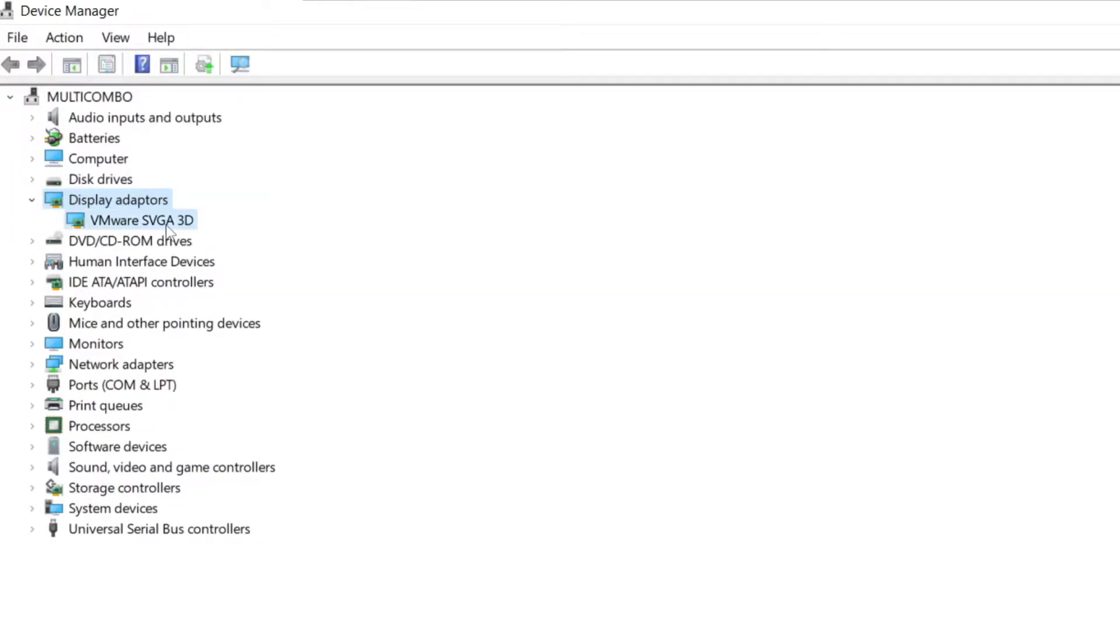
right_click(122, 224)
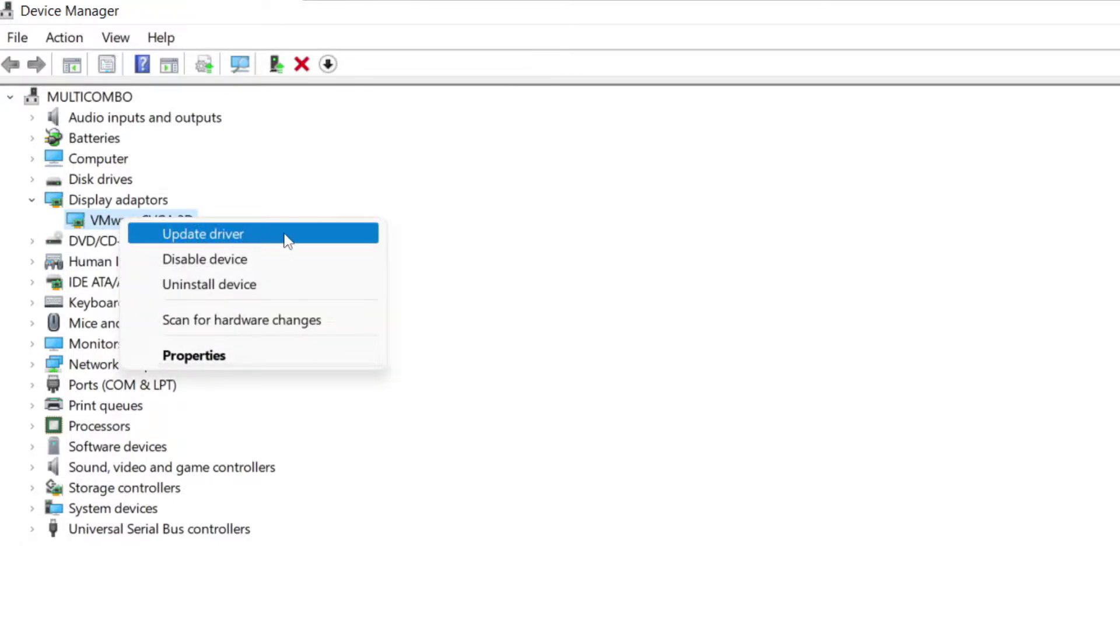
left_click(248, 236)
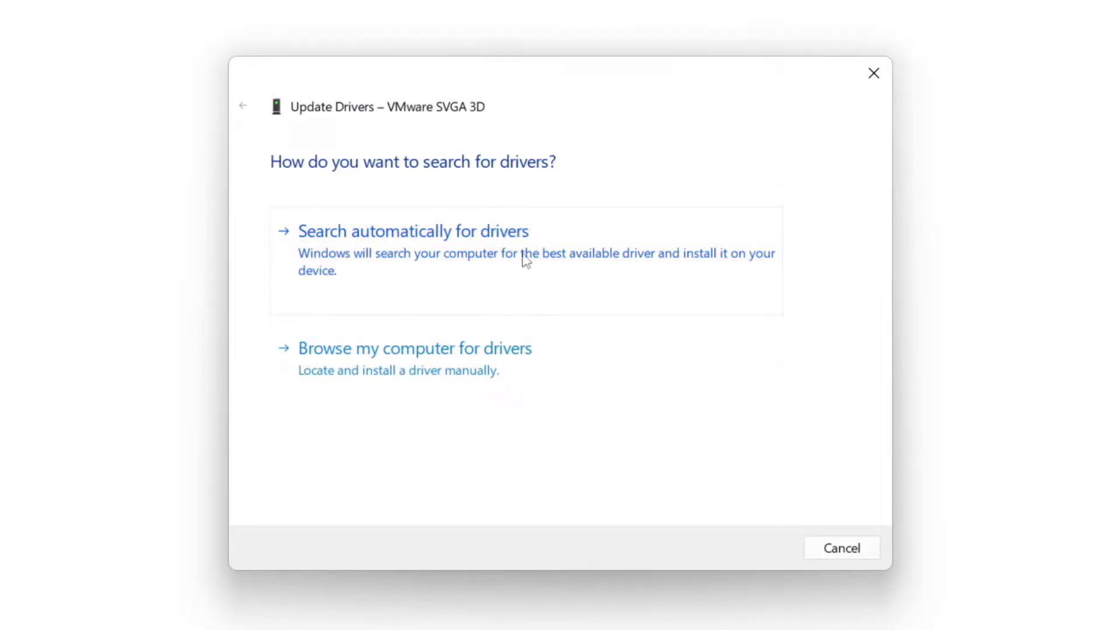
left_click(490, 257)
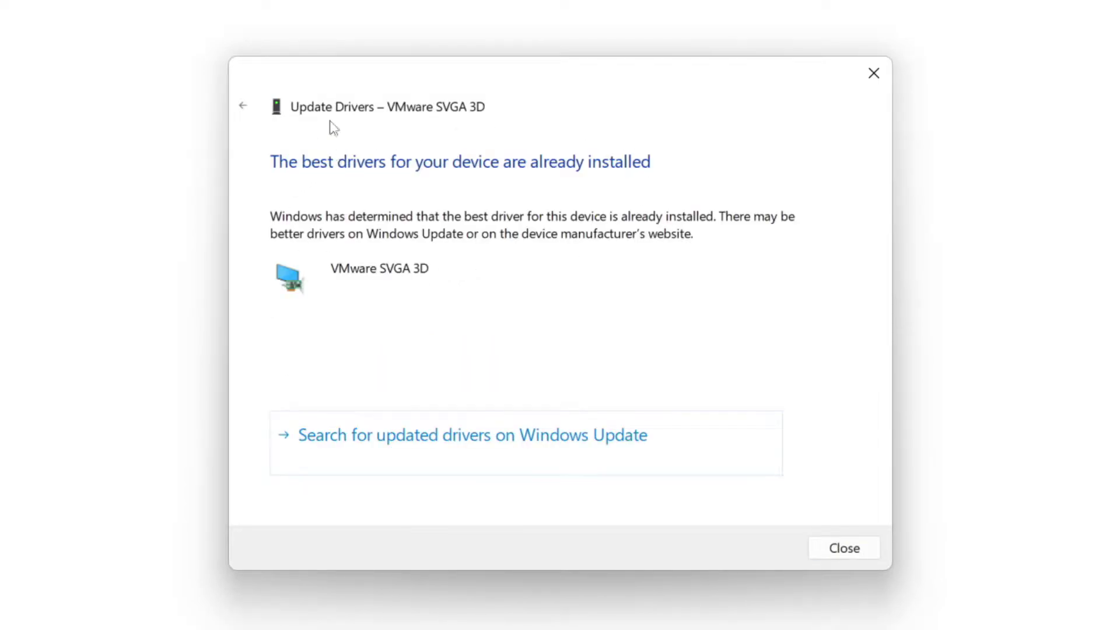
left_click(843, 554)
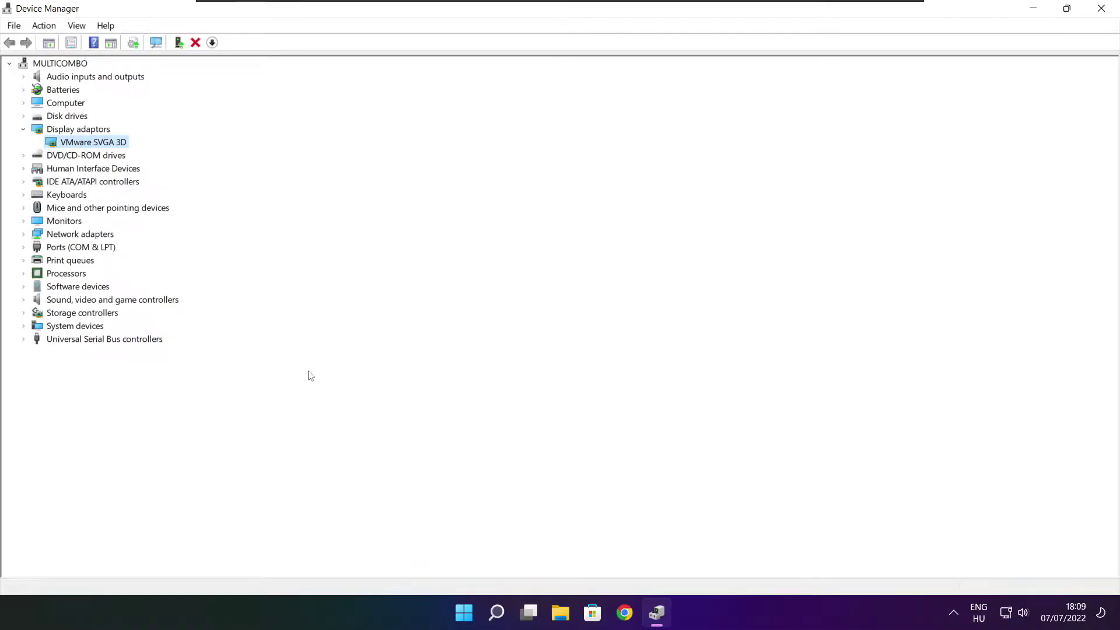
- Update the High Definition Audio Device driver under the sound controllers using the automatic search, and close Device Manager
left_click(47, 299)
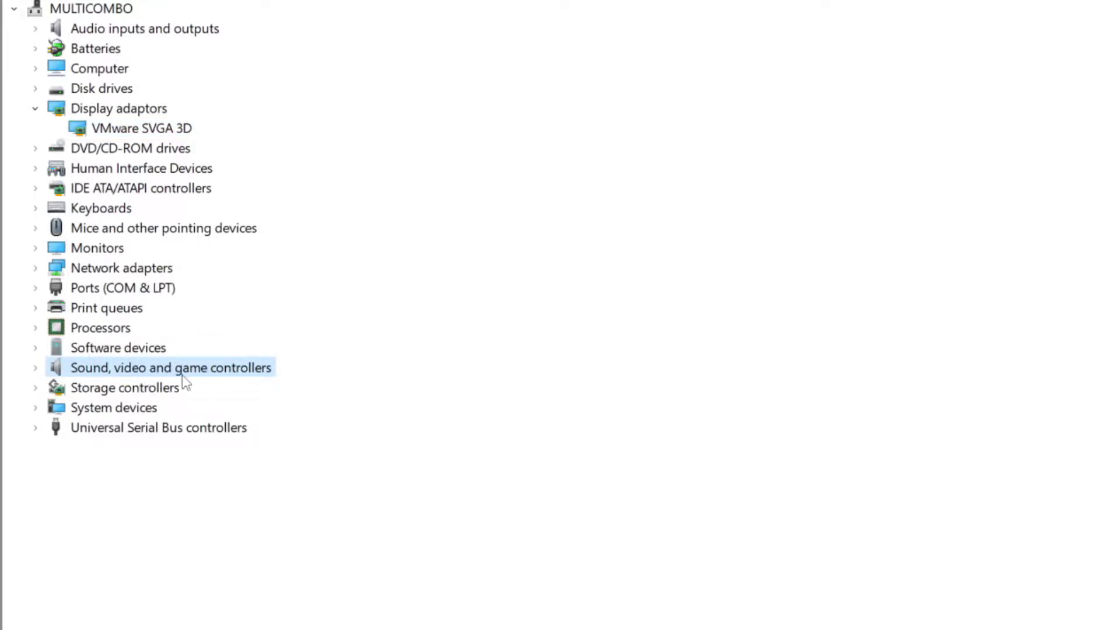
left_click(36, 368)
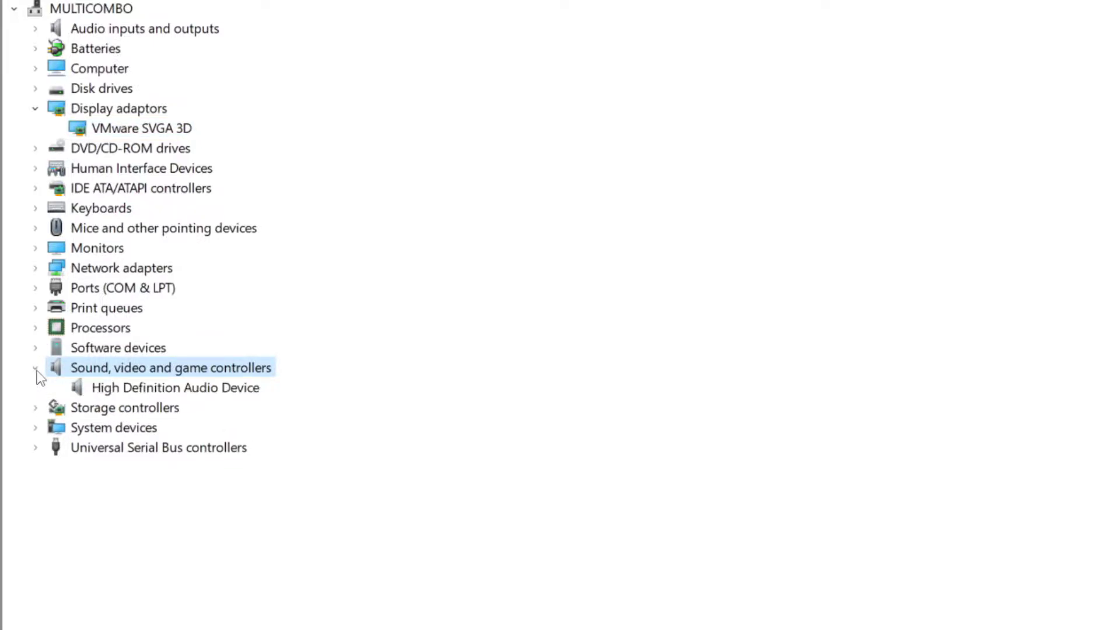
left_click(132, 387)
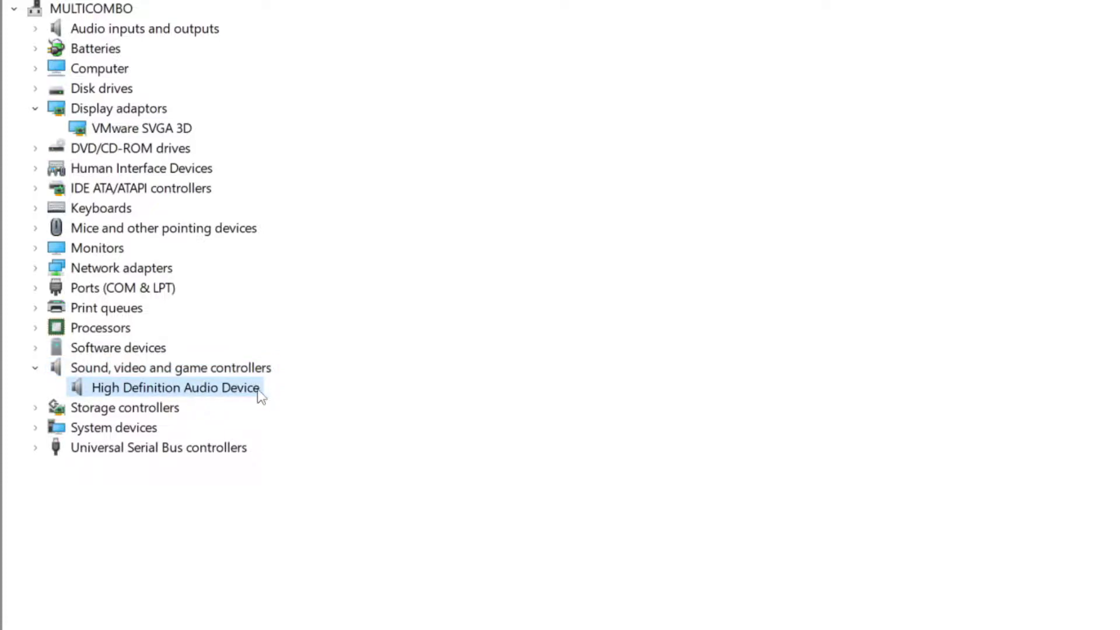
right_click(165, 392)
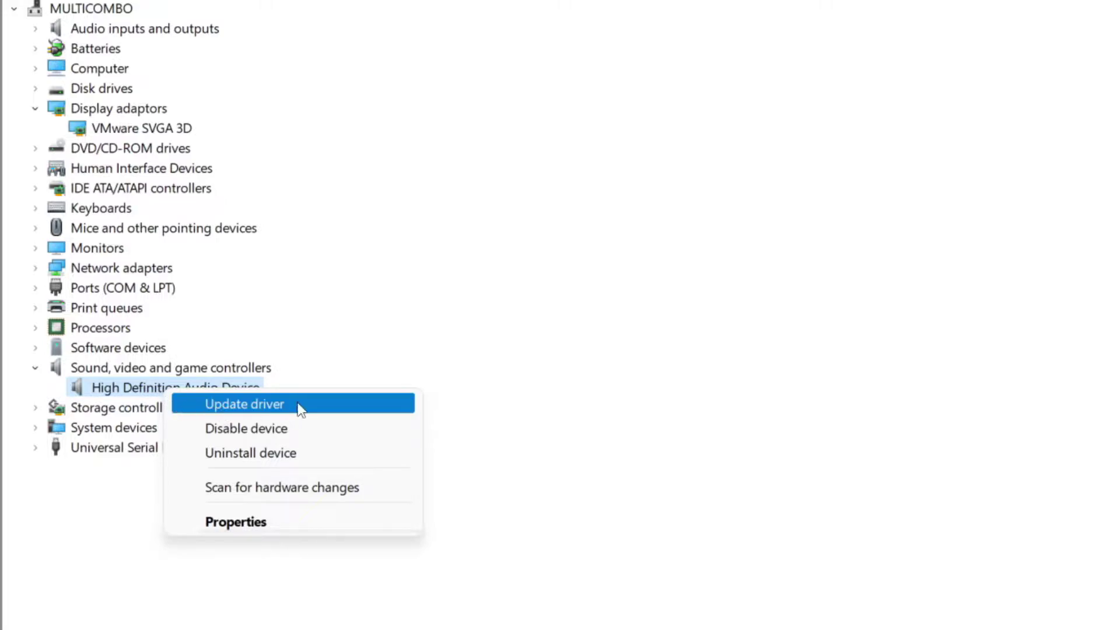
left_click(333, 413)
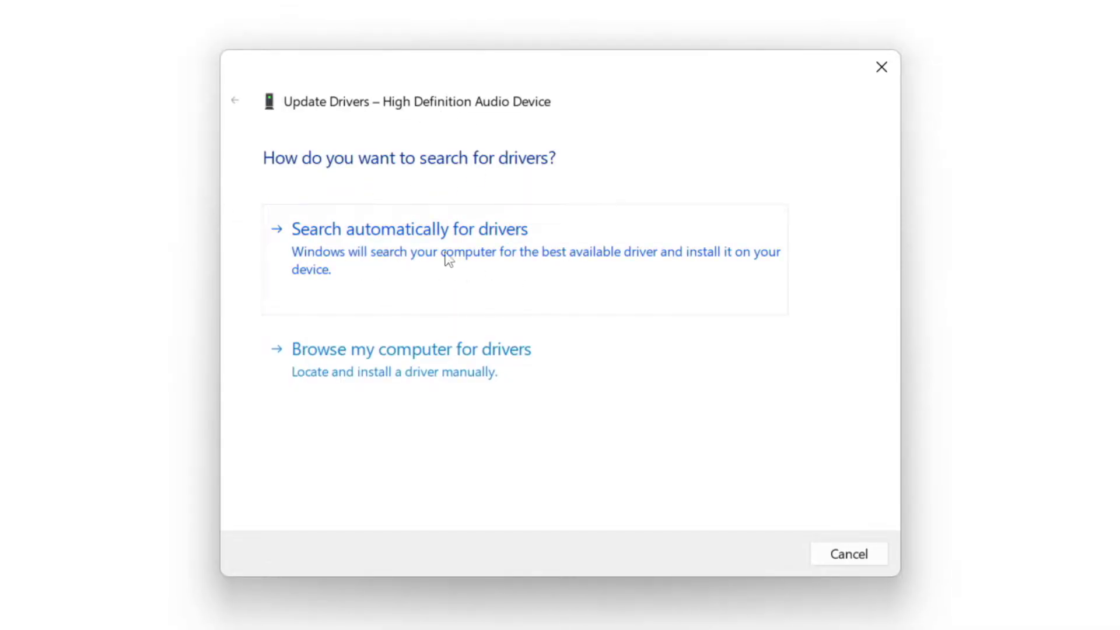
left_click(445, 251)
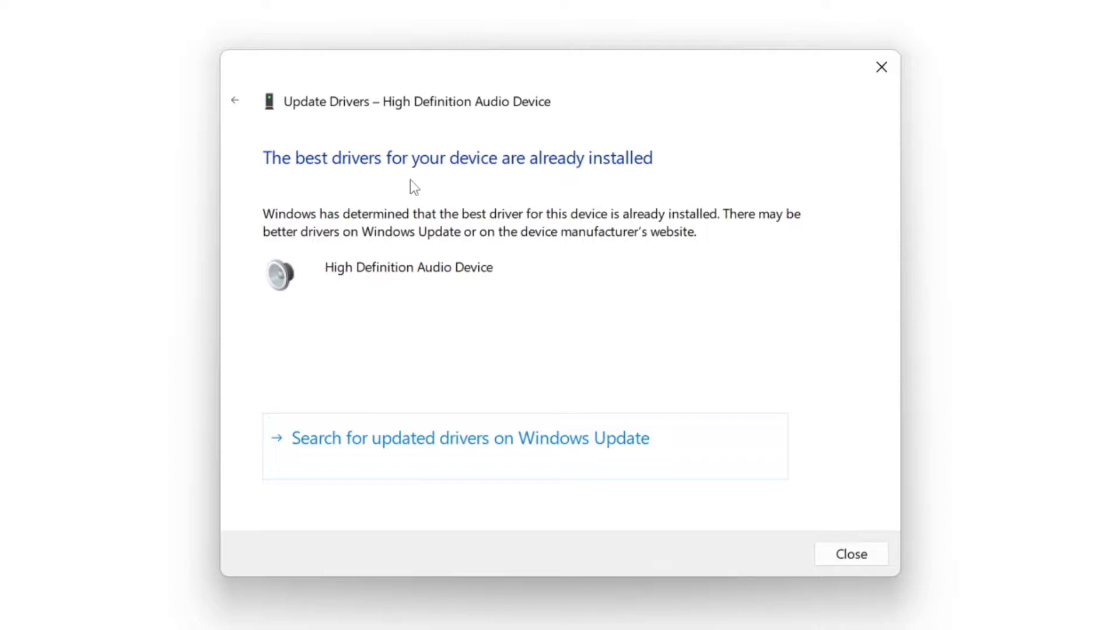
left_click(852, 554)
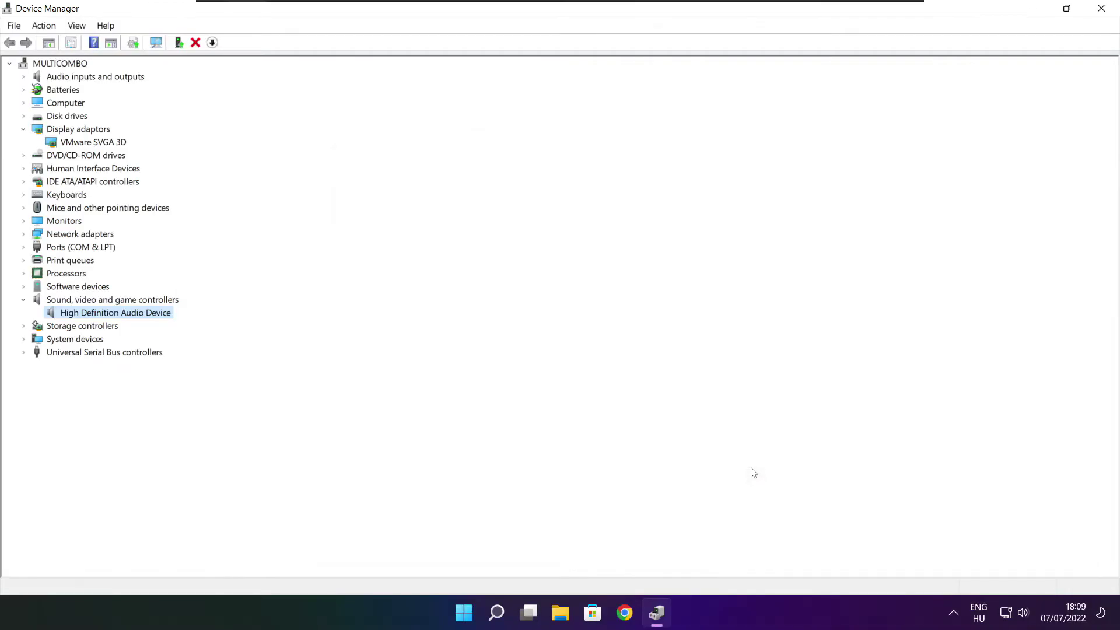
left_click(1102, 9)
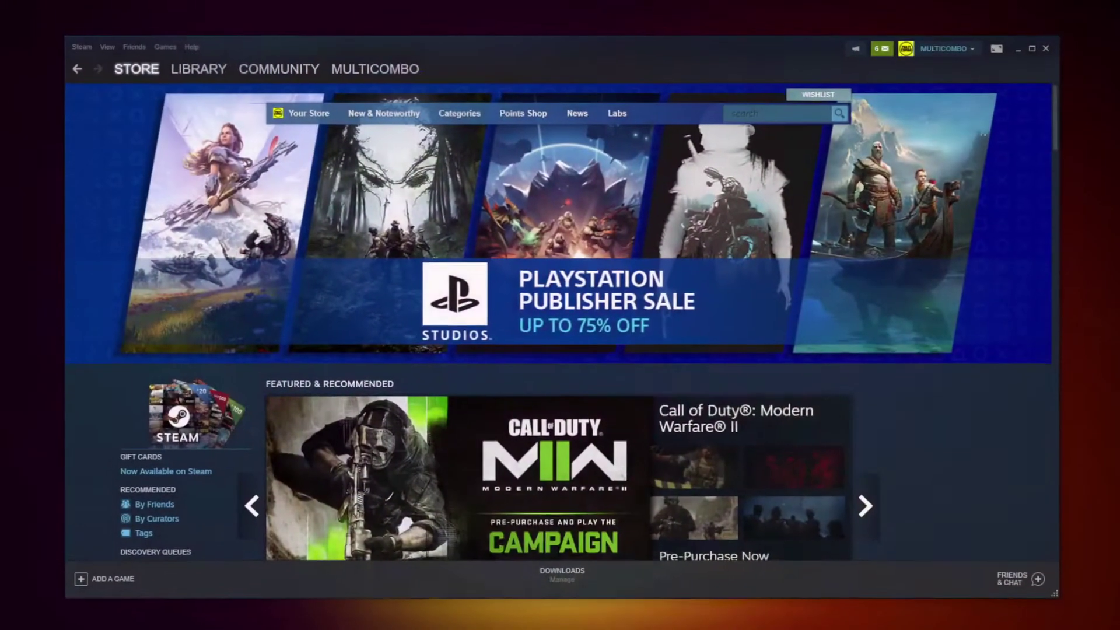
- Switch to Steam and verify the integrity of the local files for the favorite game labelled NOT WORKING GAME in the library
mouse_move(195, 72)
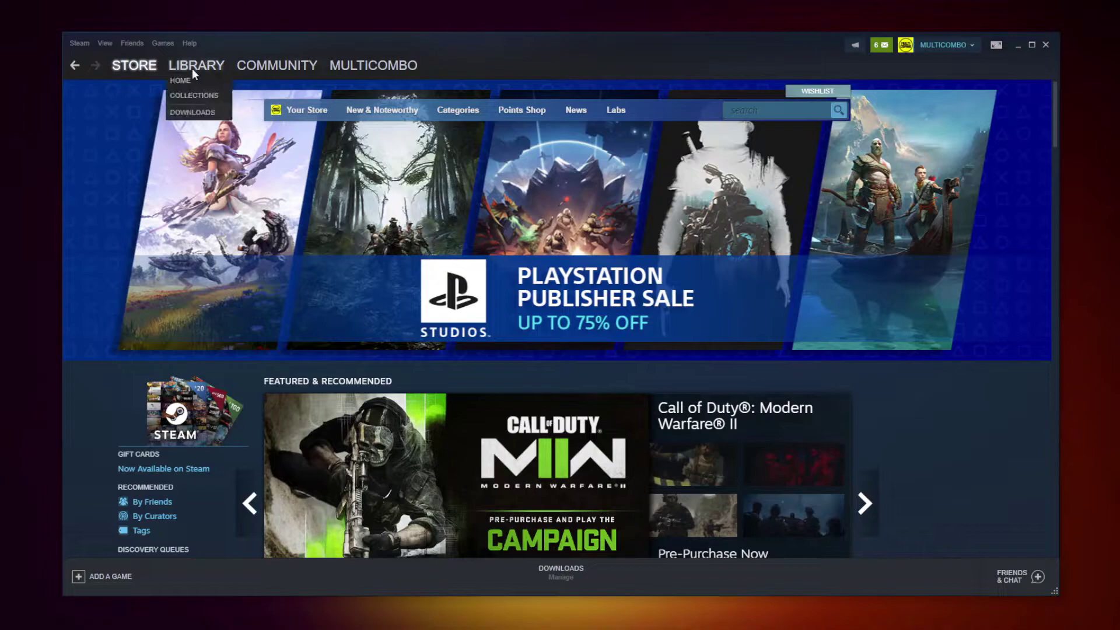
left_click(193, 66)
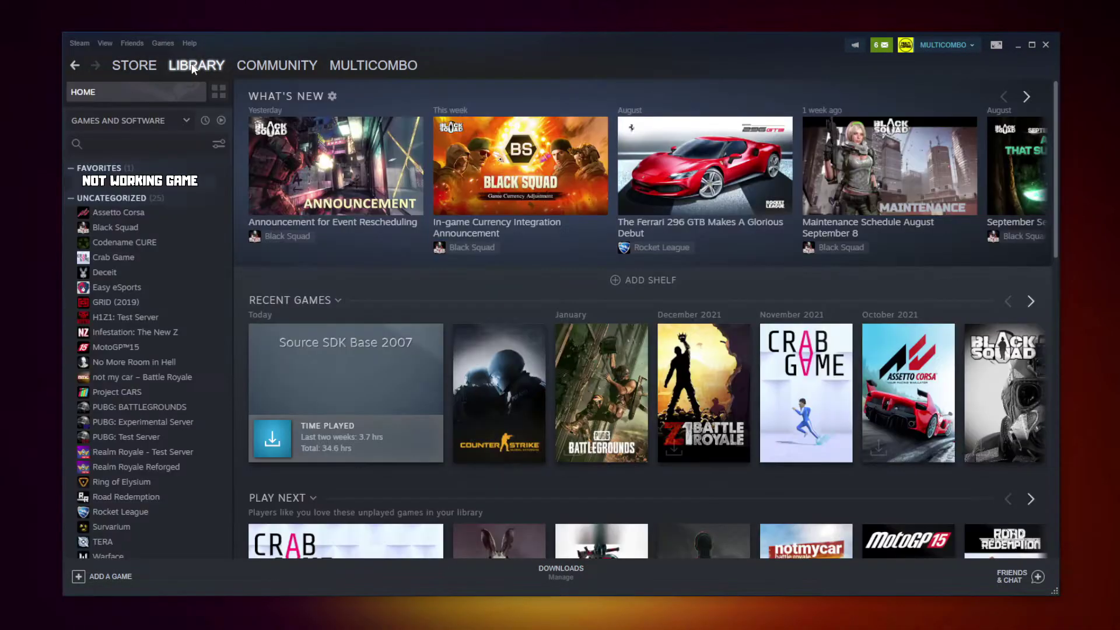
right_click(218, 186)
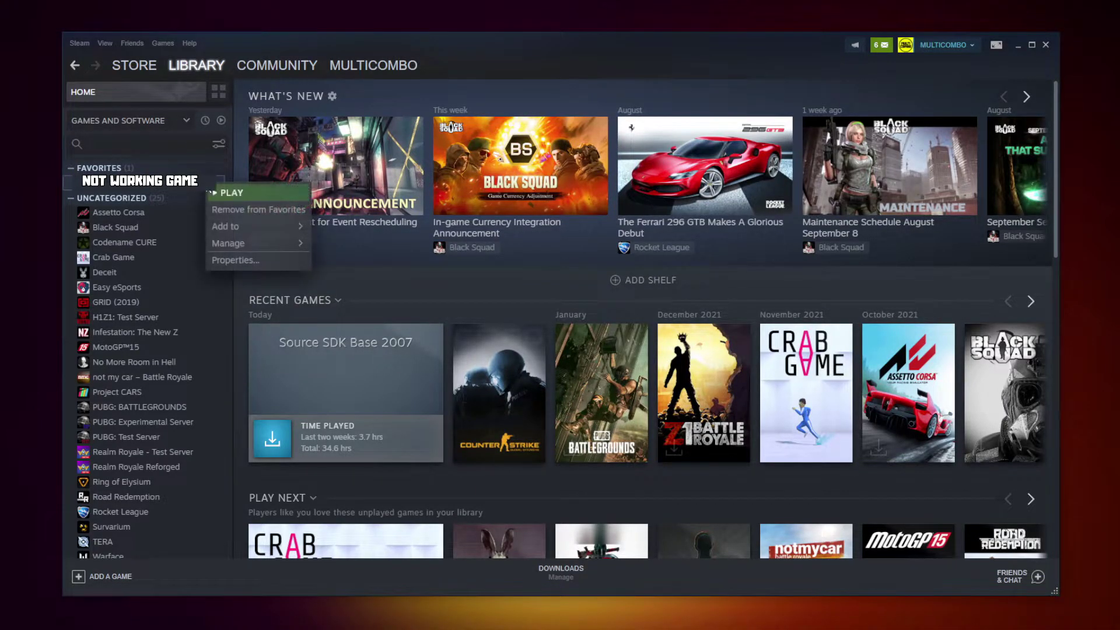
left_click(249, 260)
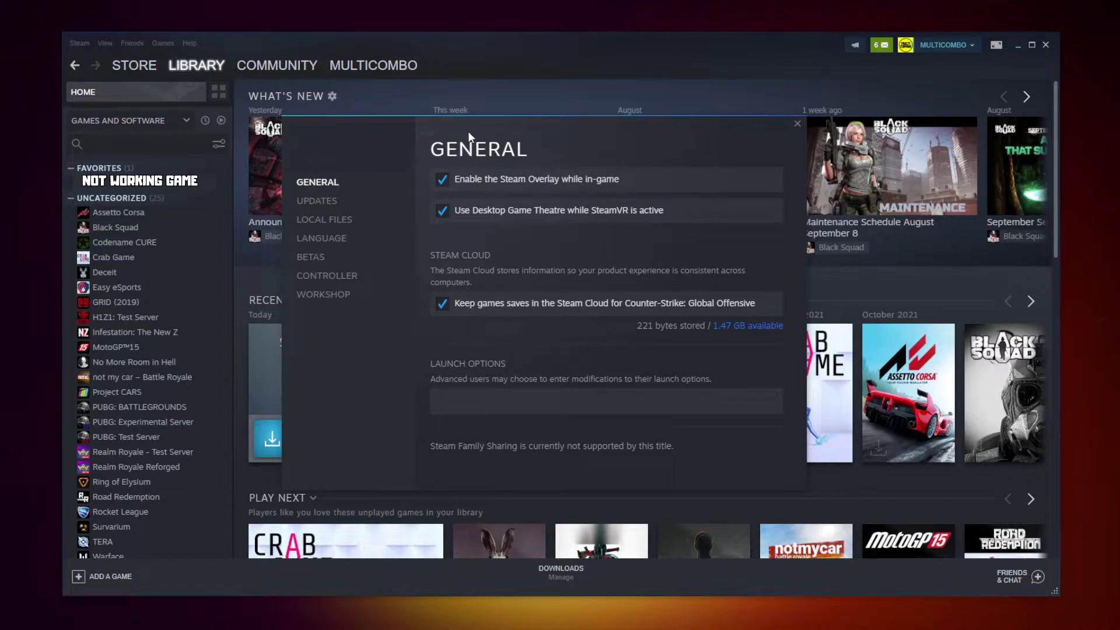
left_click(328, 225)
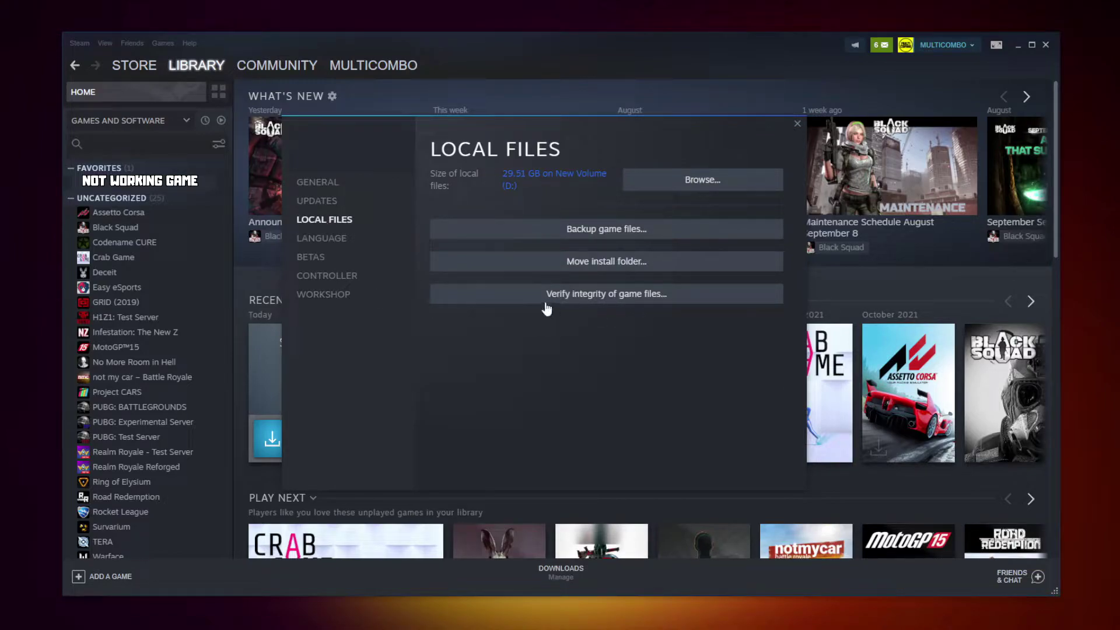
left_click(610, 296)
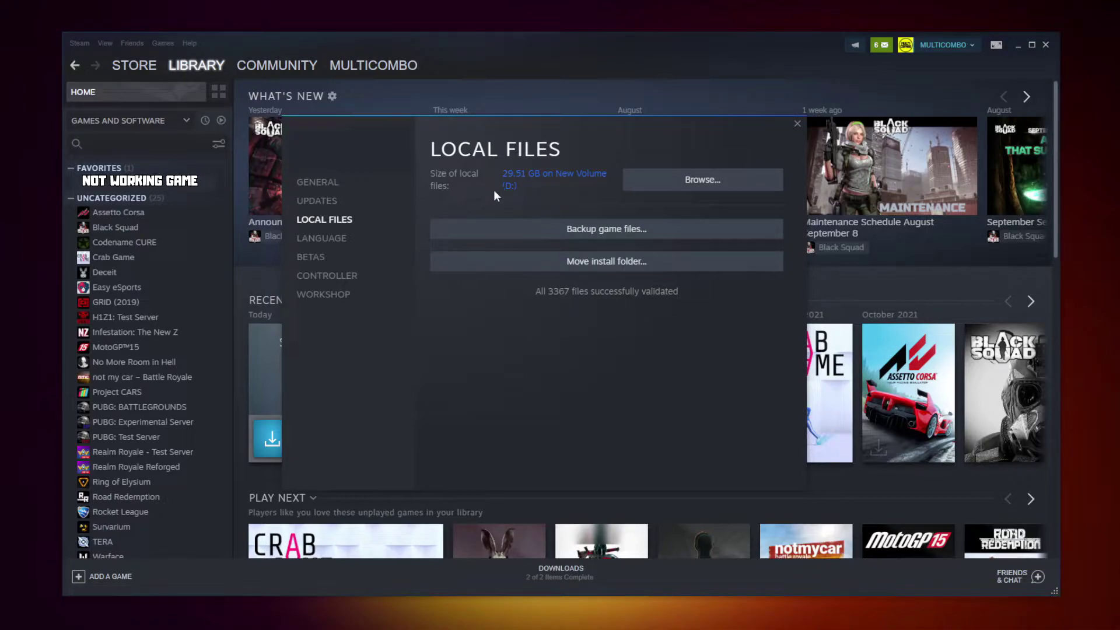
- Browse to the game's install folder and open the compatibility properties of its application file
left_click(728, 188)
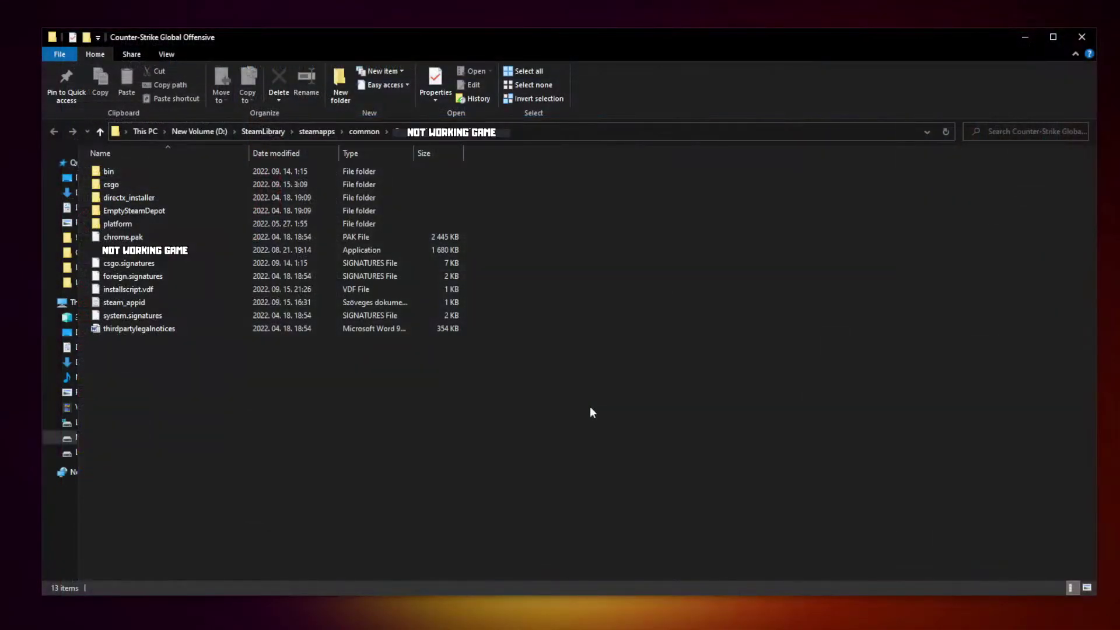
left_click(258, 254)
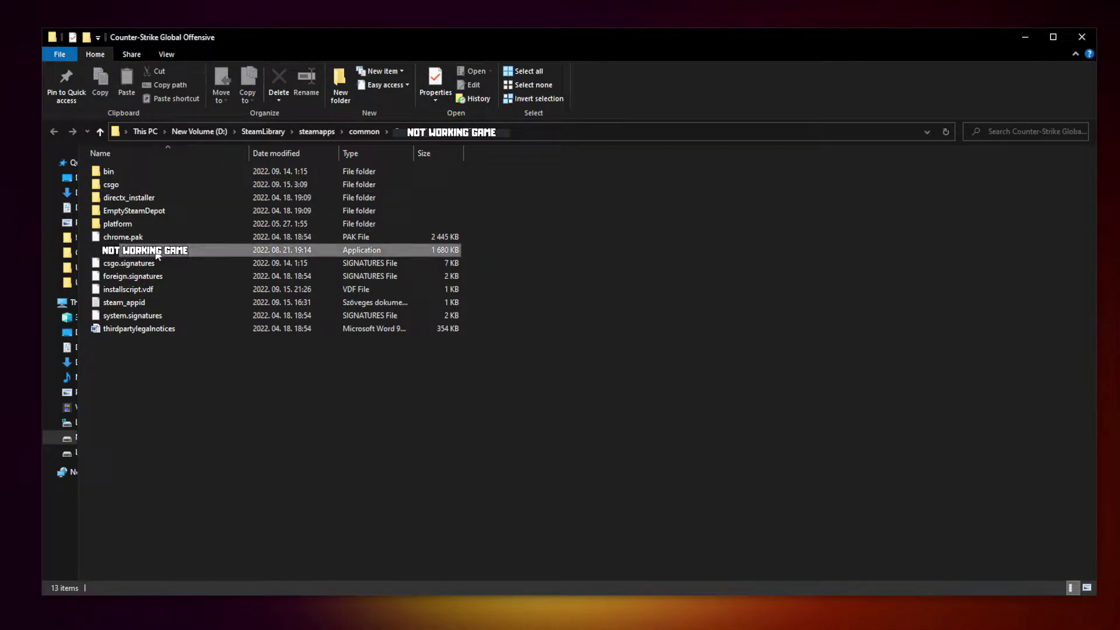
right_click(225, 253)
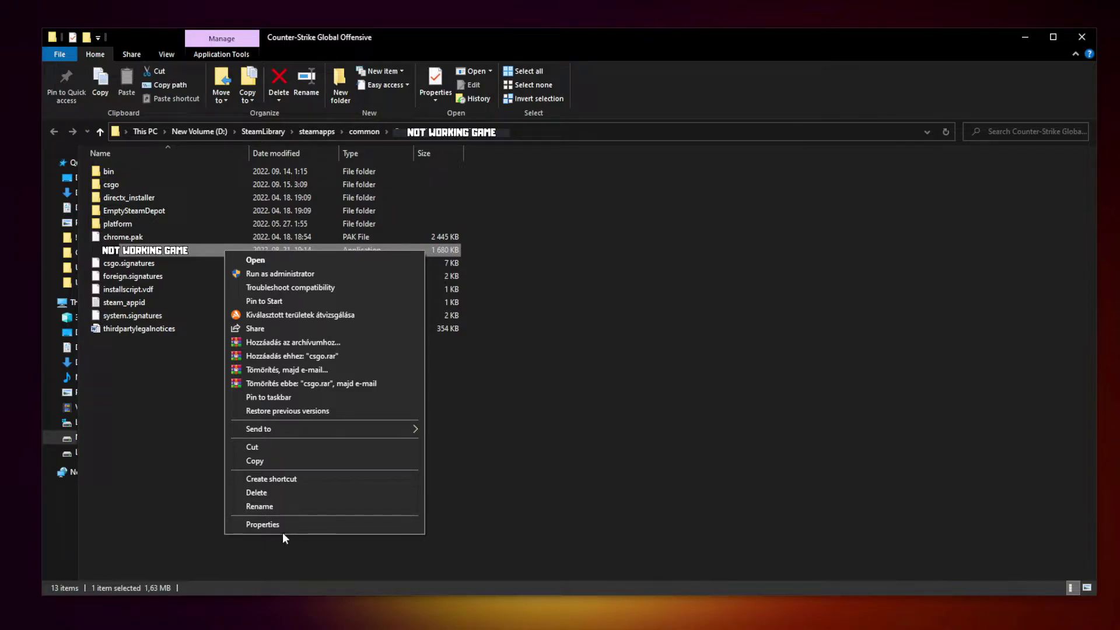
left_click(323, 523)
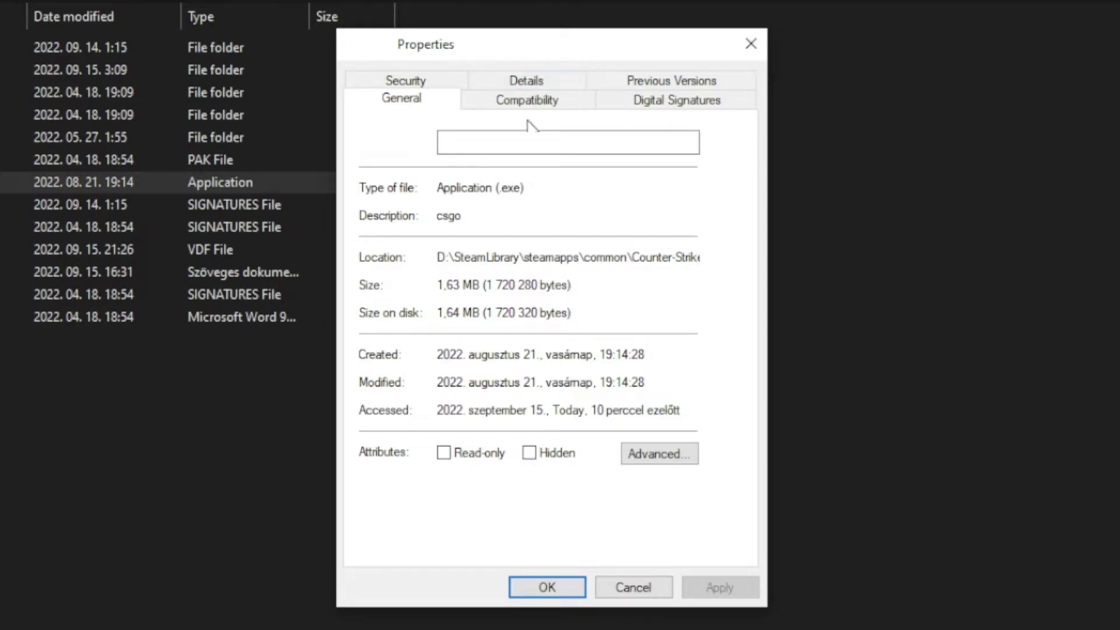
left_click(540, 114)
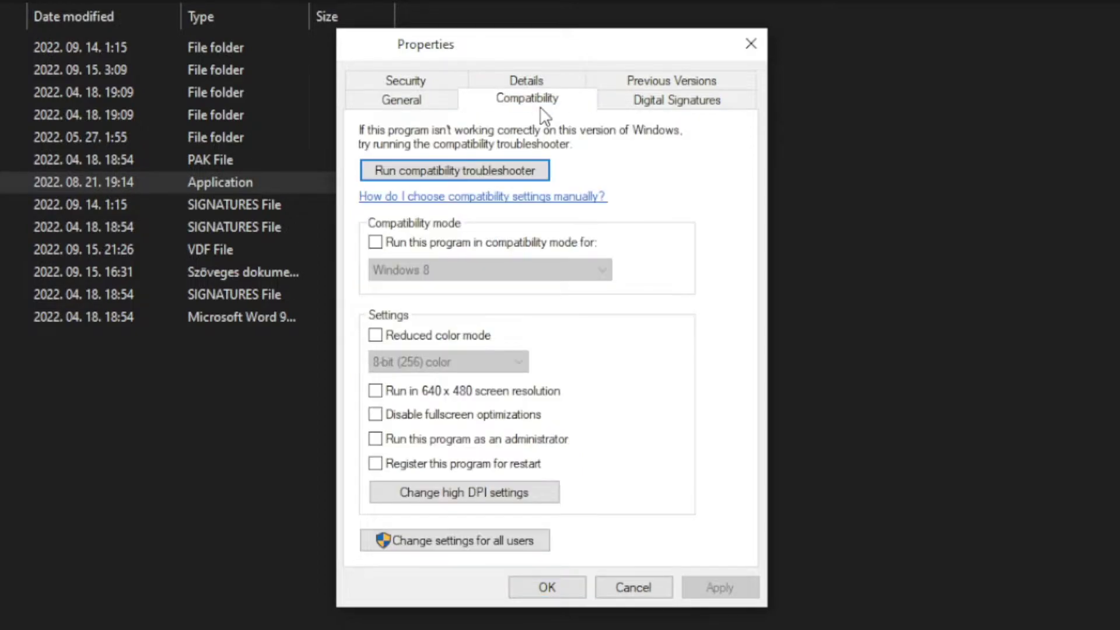
- Set the game executable to Windows 8 compatibility mode, disable fullscreen optimizations, enable running as administrator, and save the properties
left_click(386, 245)
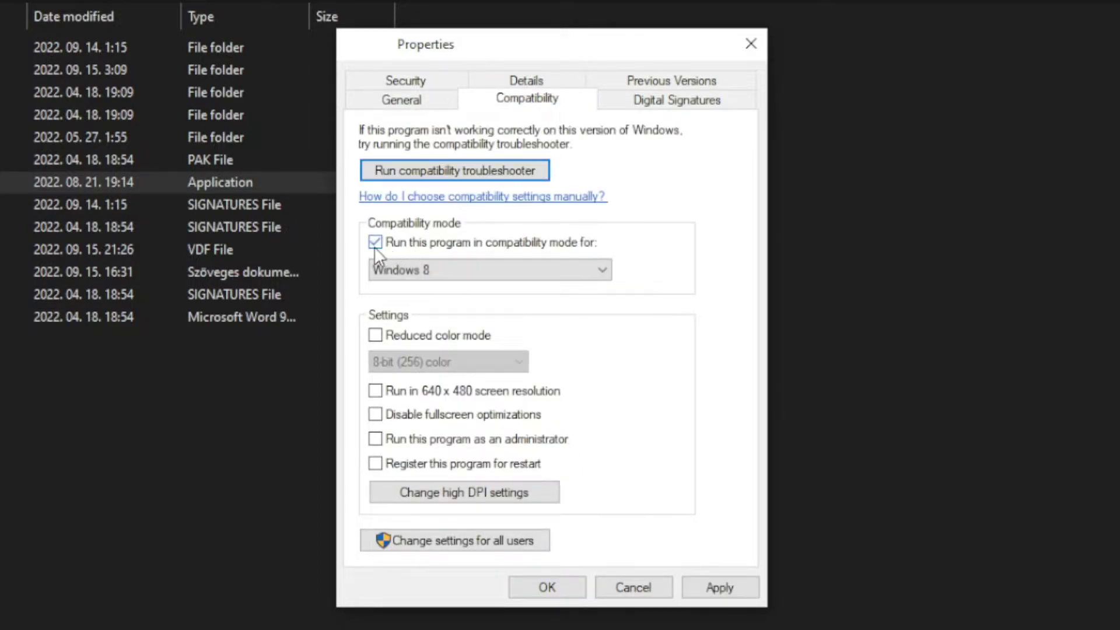
left_click(432, 265)
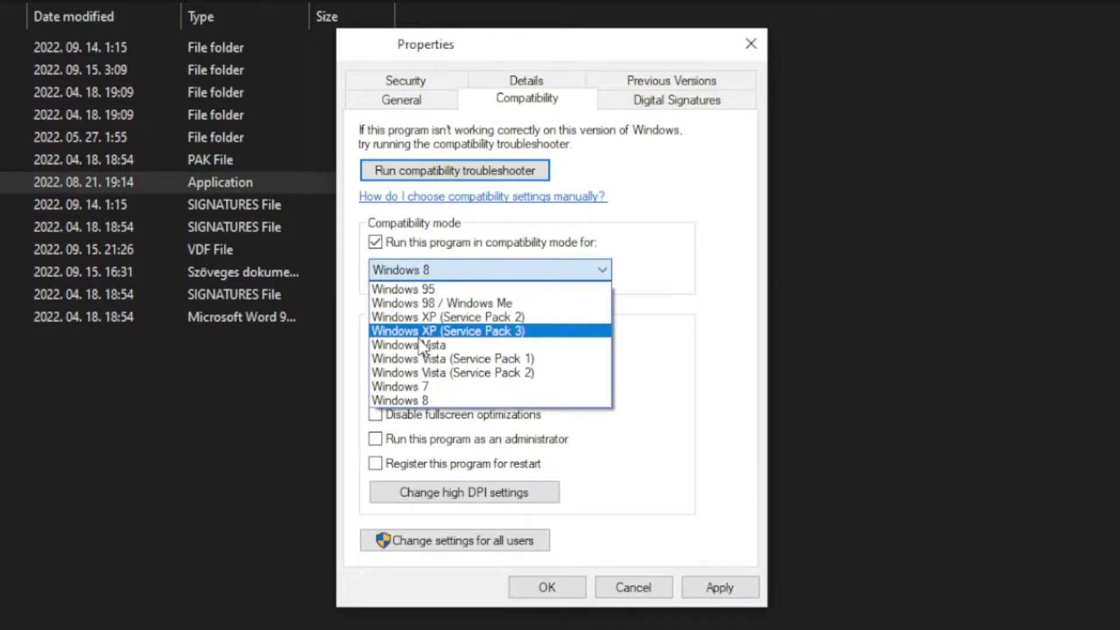
left_click(430, 401)
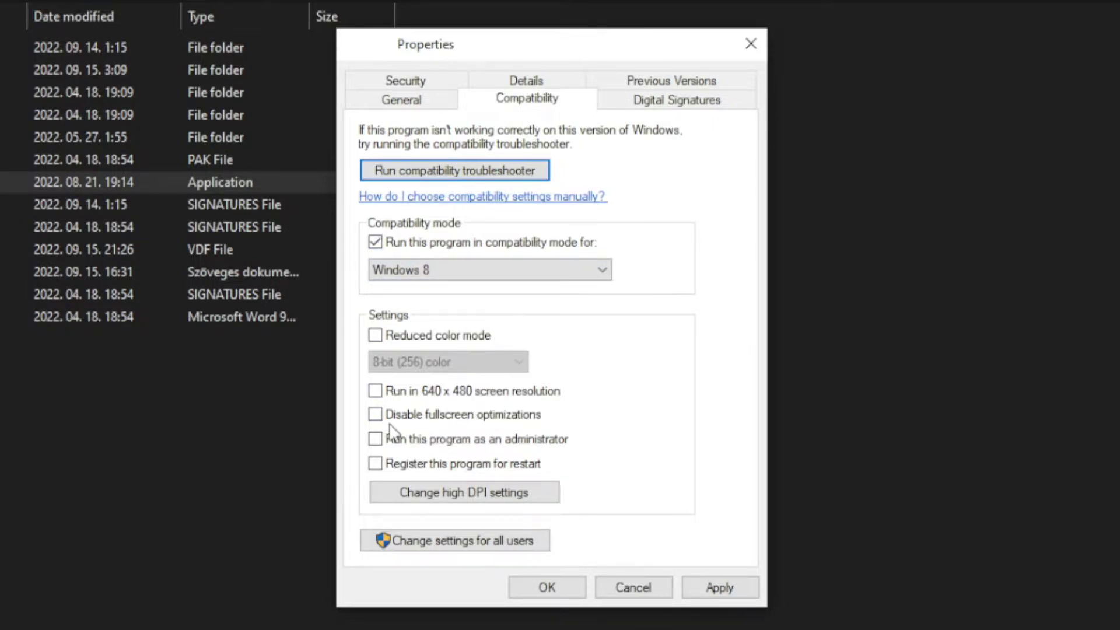
left_click(453, 418)
left_click(539, 445)
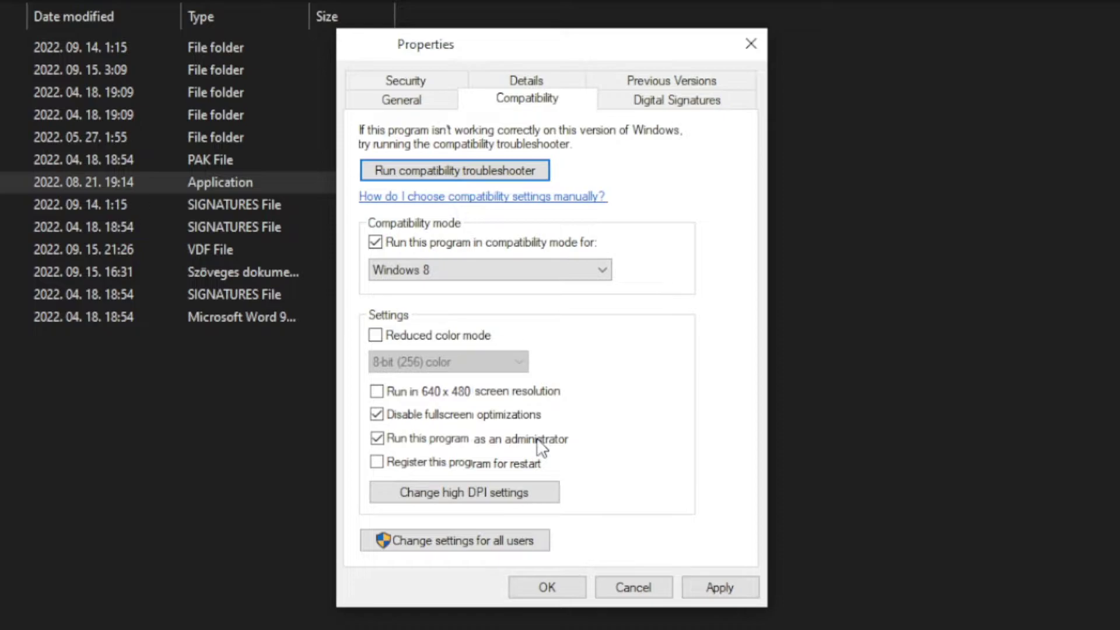
left_click(728, 586)
left_click(545, 589)
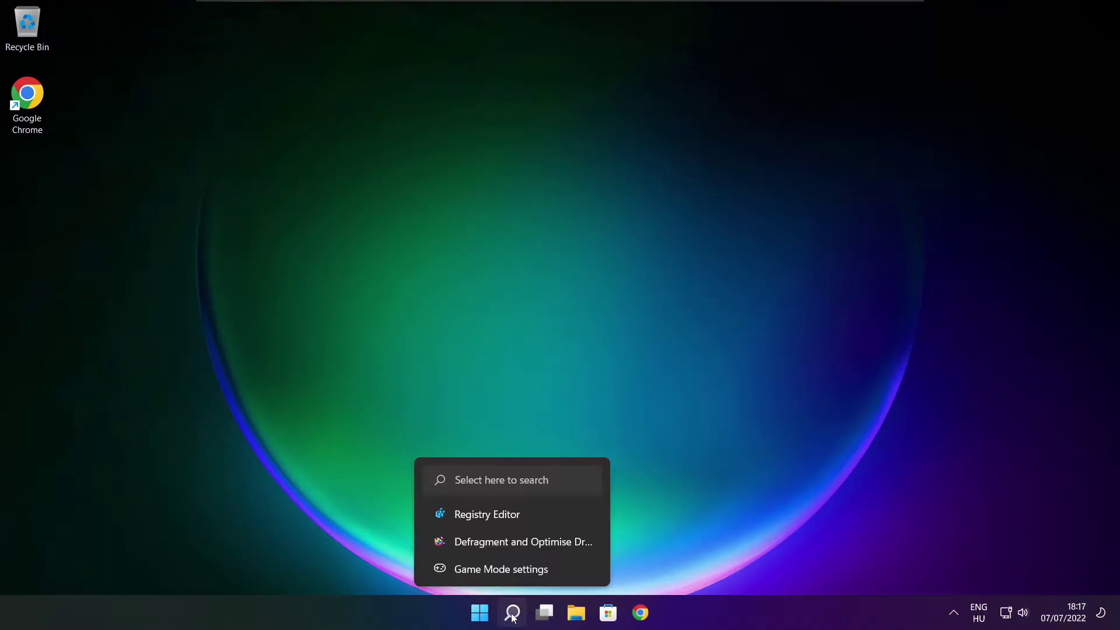
- Search Windows for "updates", run a check for Windows updates, and close Settings
left_click(512, 613)
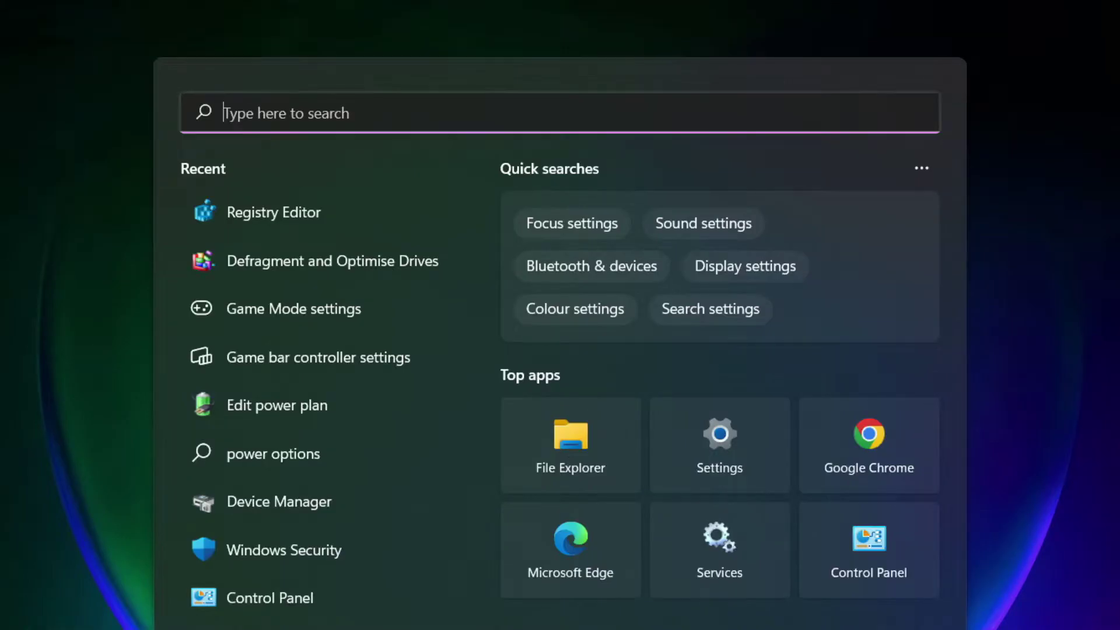
type("u")
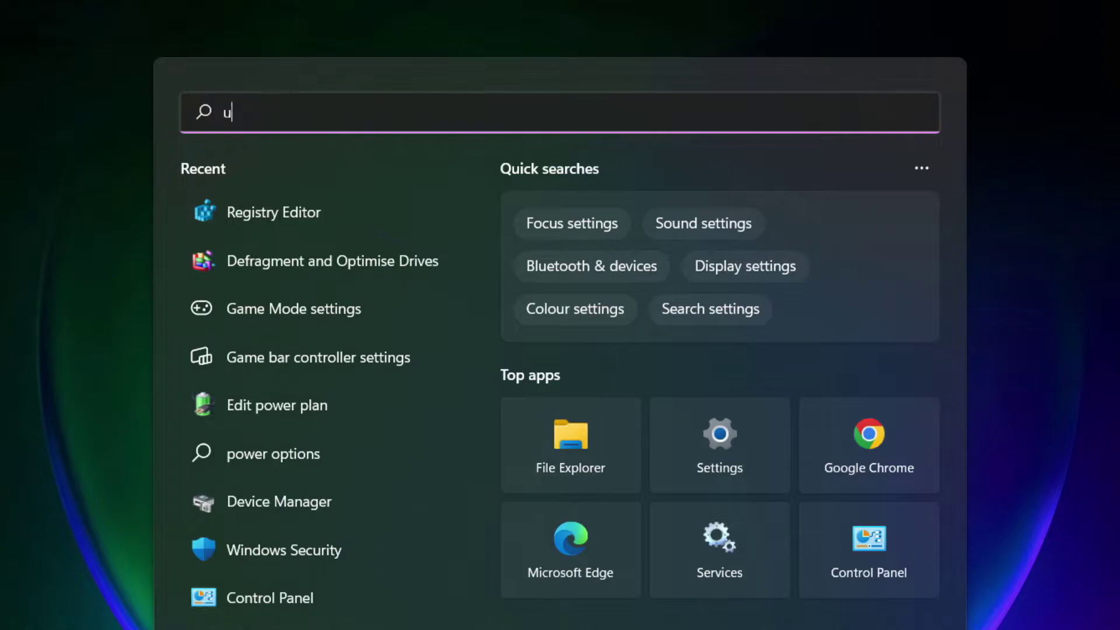
type("pdates")
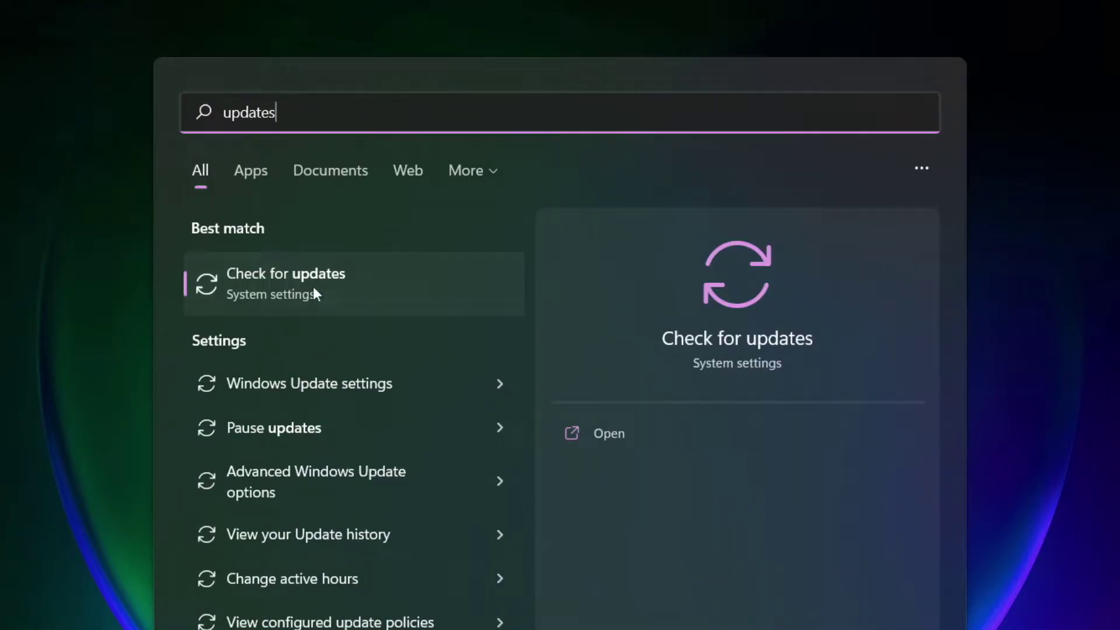
left_click(342, 294)
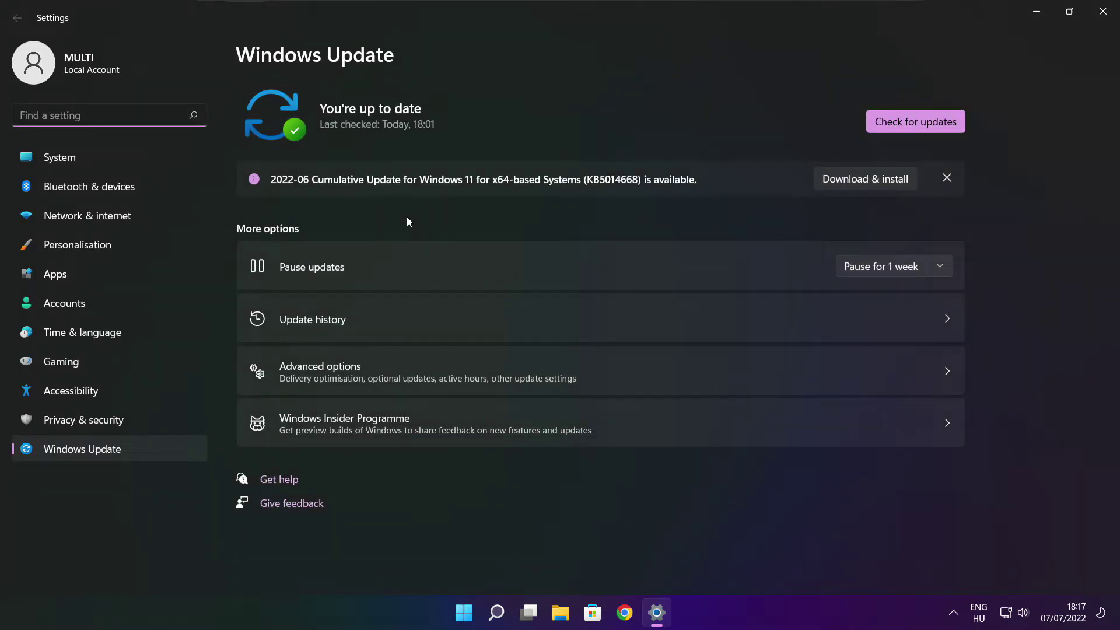
left_click(916, 121)
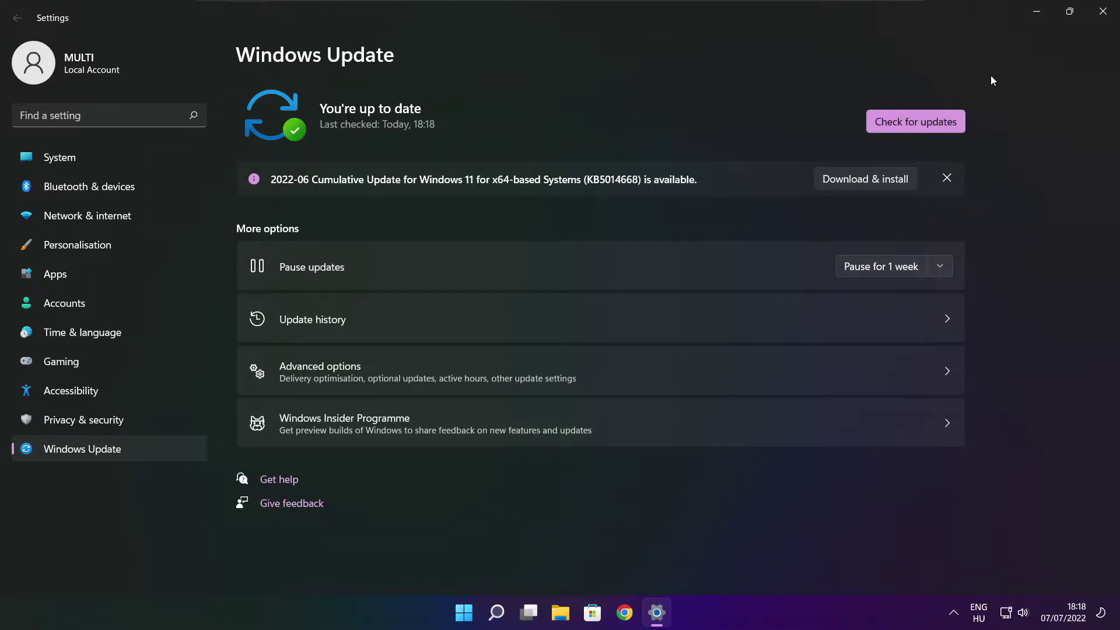
left_click(1102, 12)
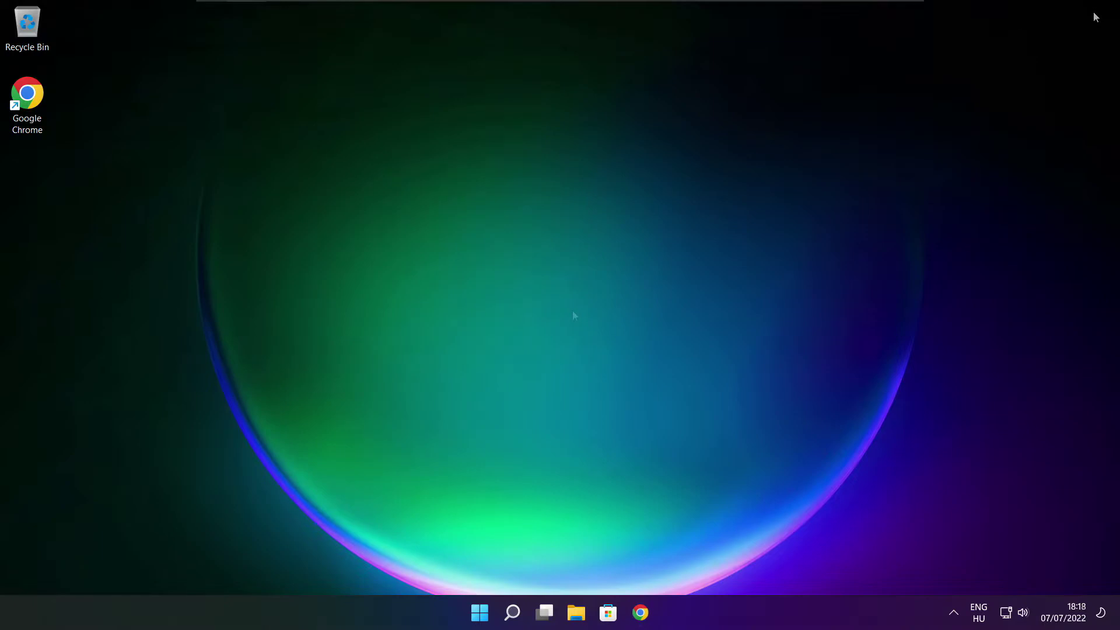
- Switch to Google Chrome and download the DirectX End-User Runtime Web Installer from Microsoft's download page in English
left_click(640, 614)
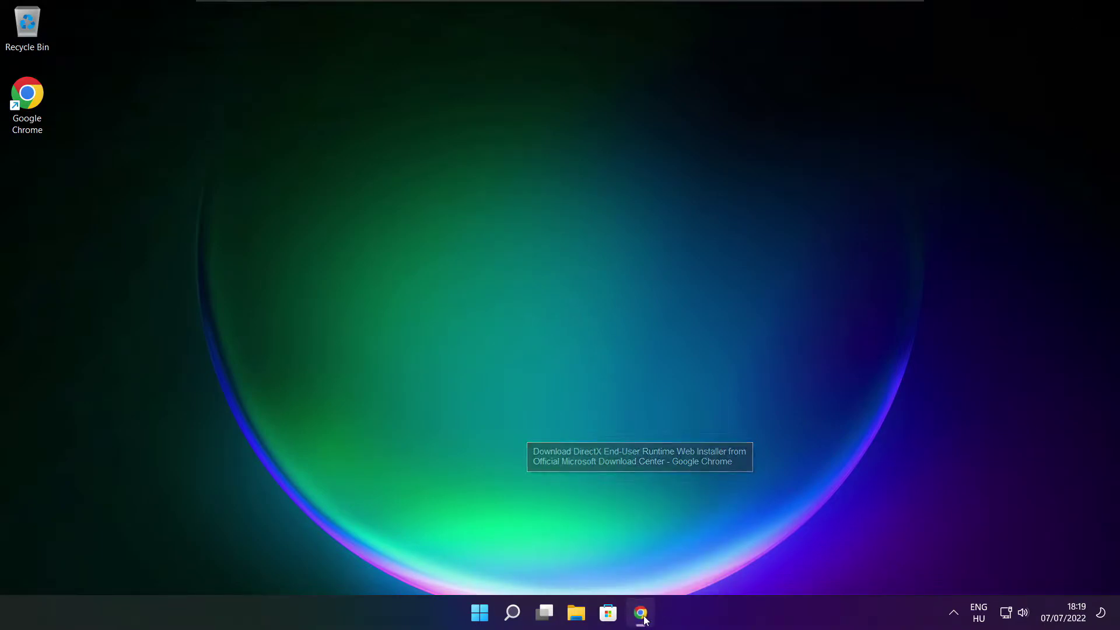
left_click(233, 38)
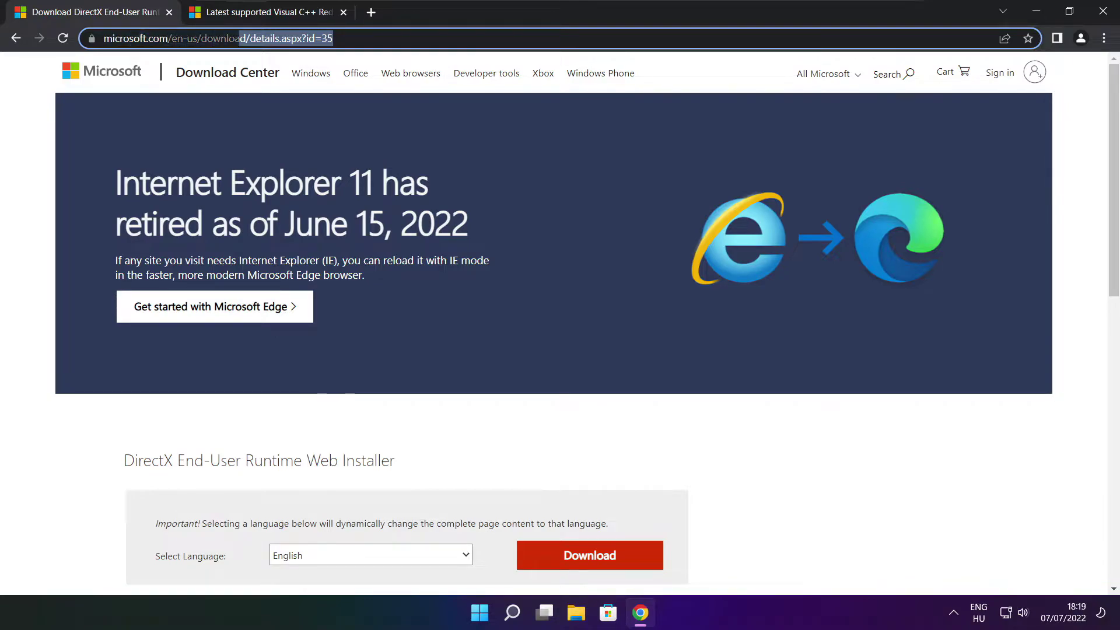
key("End")
left_click(401, 423)
scroll(1103, 169, "down", 4)
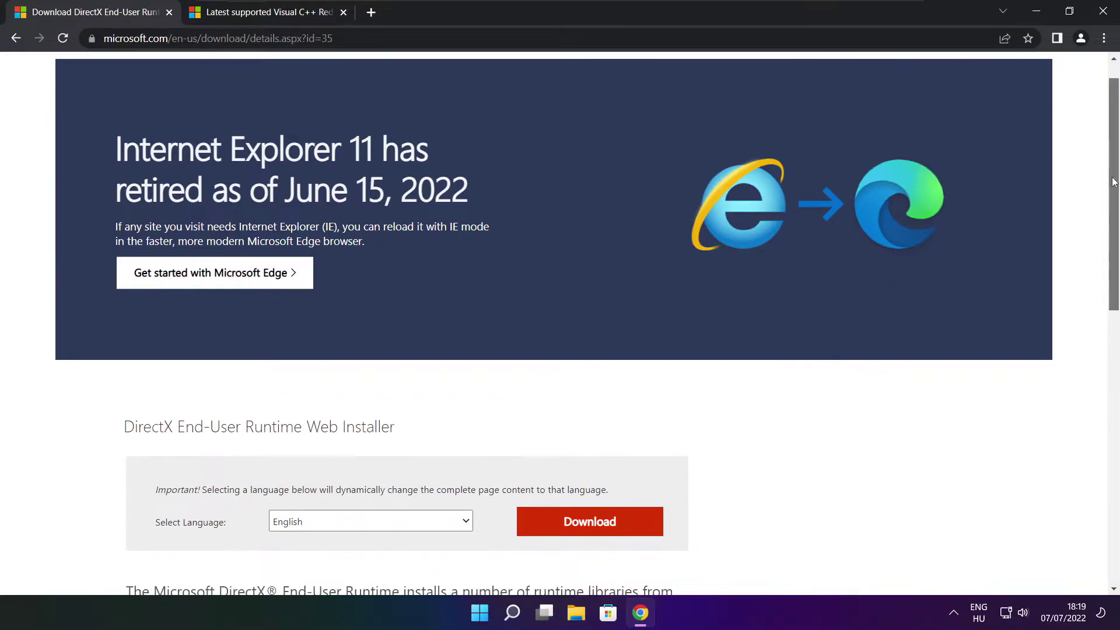
left_click_drag(416, 243, 95, 244)
left_click(407, 242)
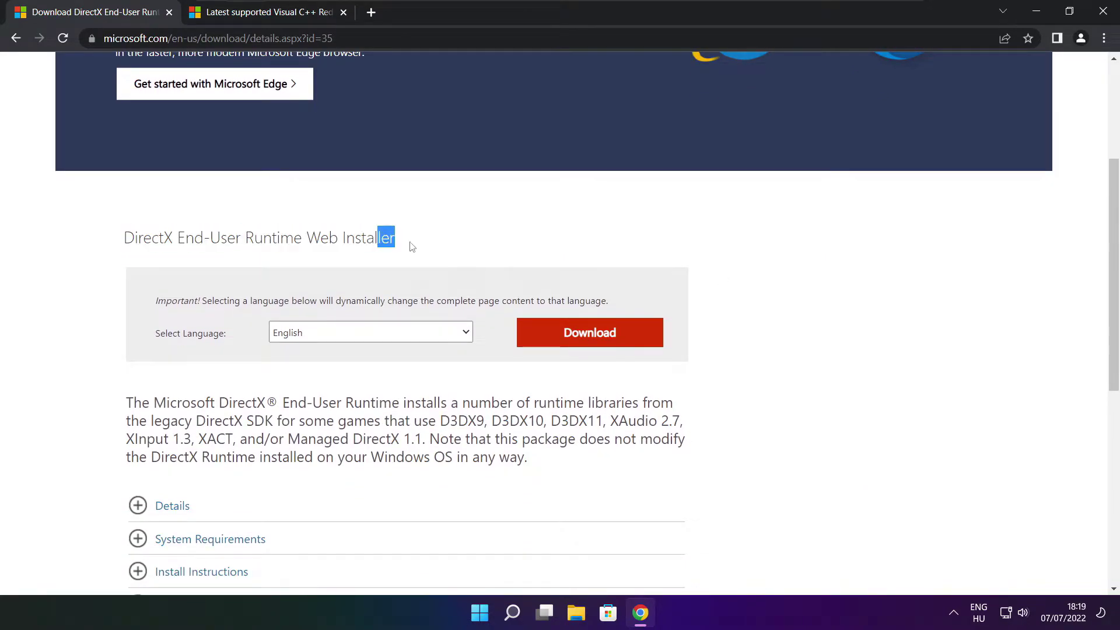
left_click(592, 335)
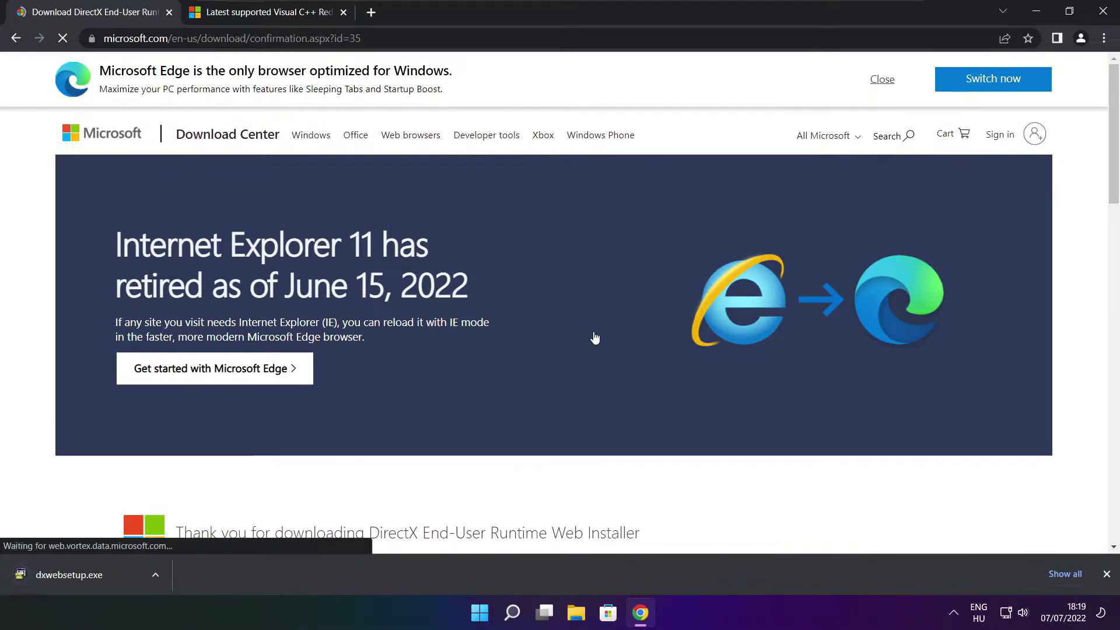
- Run dxwebsetup.exe, accept the license agreement, install the DirectX runtime components without the Bing Bar, and finish the setup
left_click(116, 577)
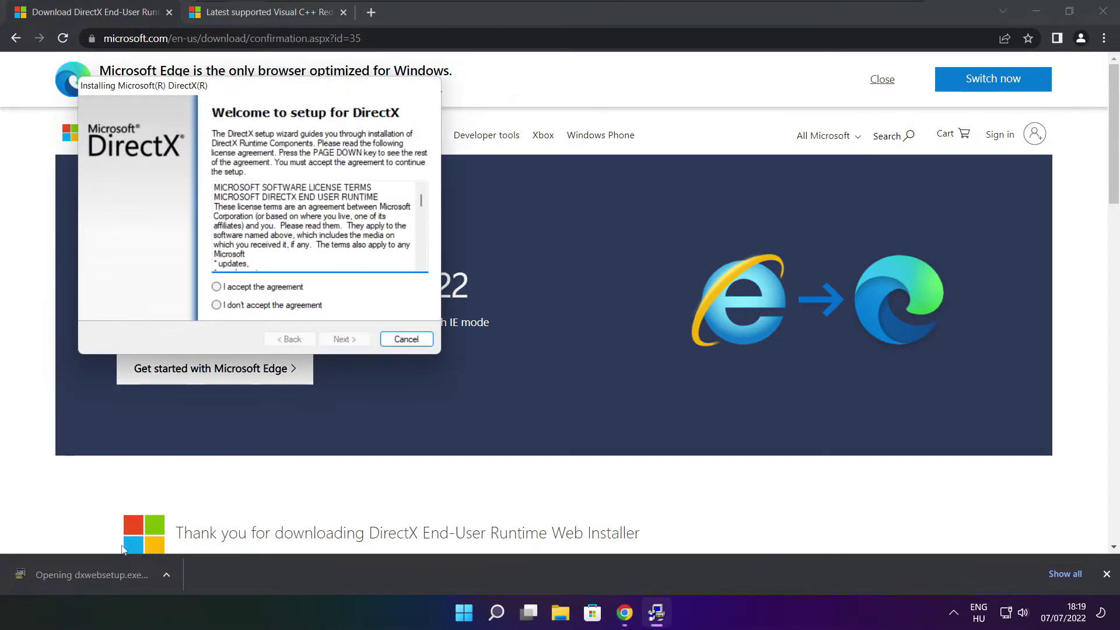
left_click_drag(498, 168, 534, 169)
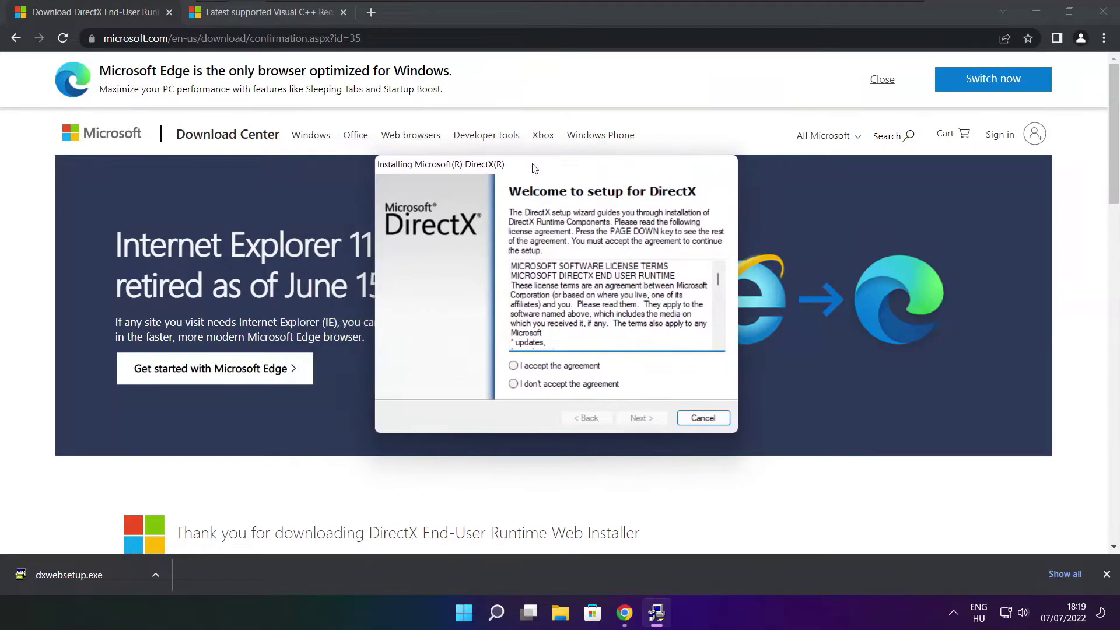
left_click_drag(719, 284, 718, 339)
left_click(532, 366)
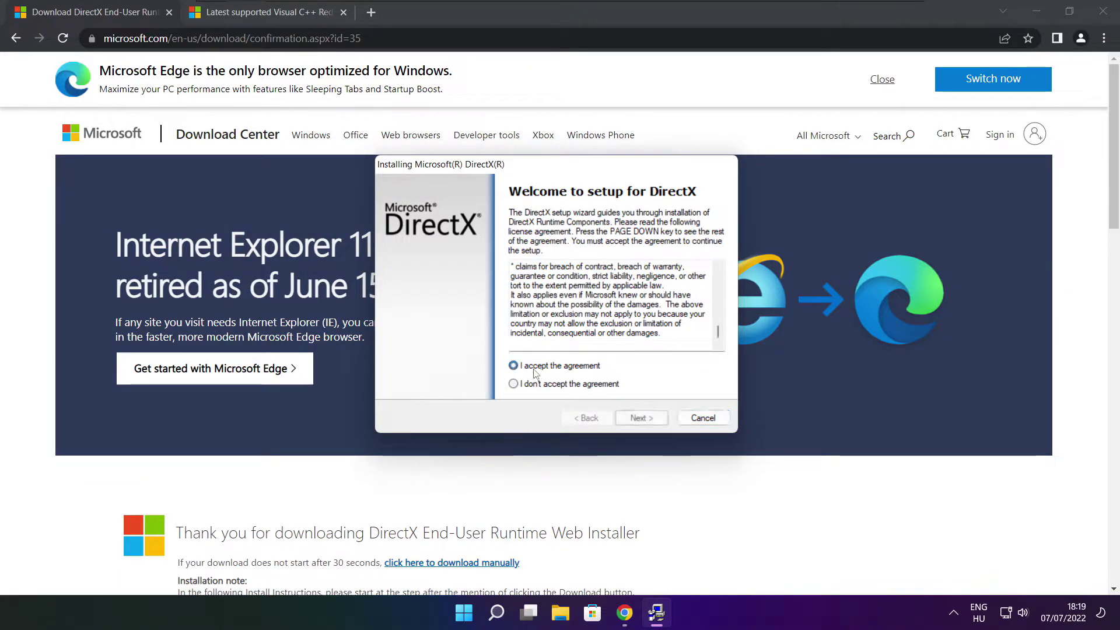
left_click(641, 418)
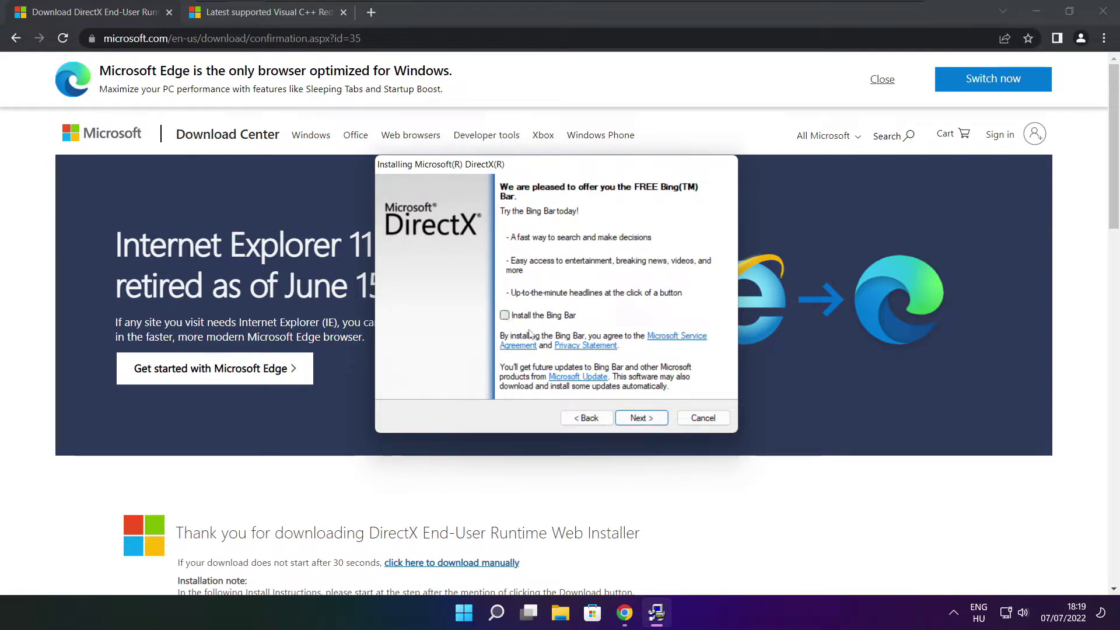
left_click(652, 415)
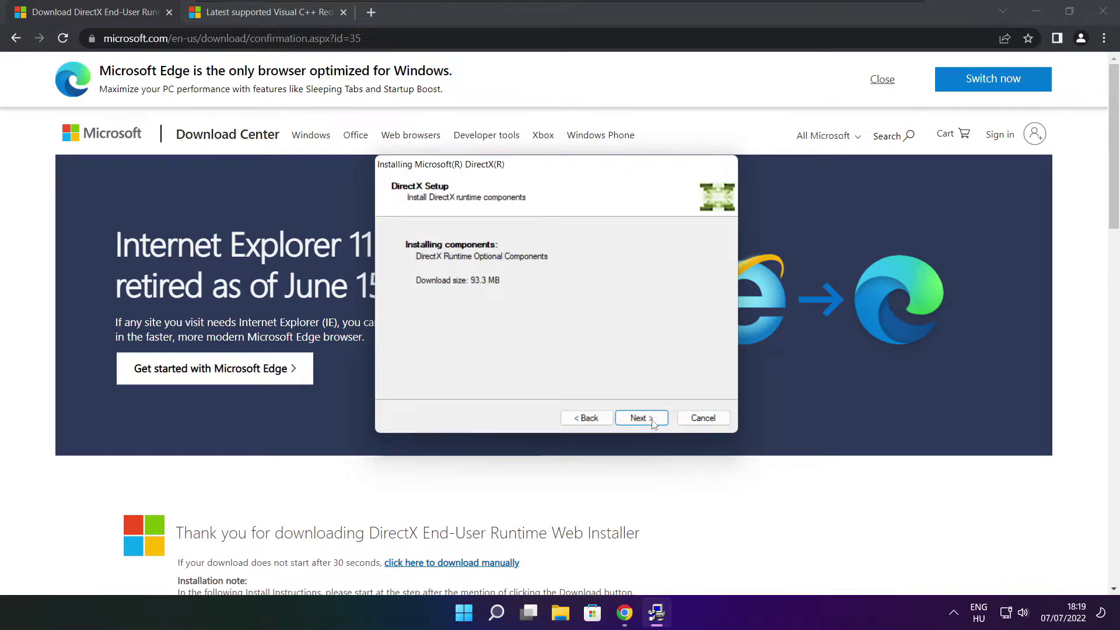
left_click(643, 420)
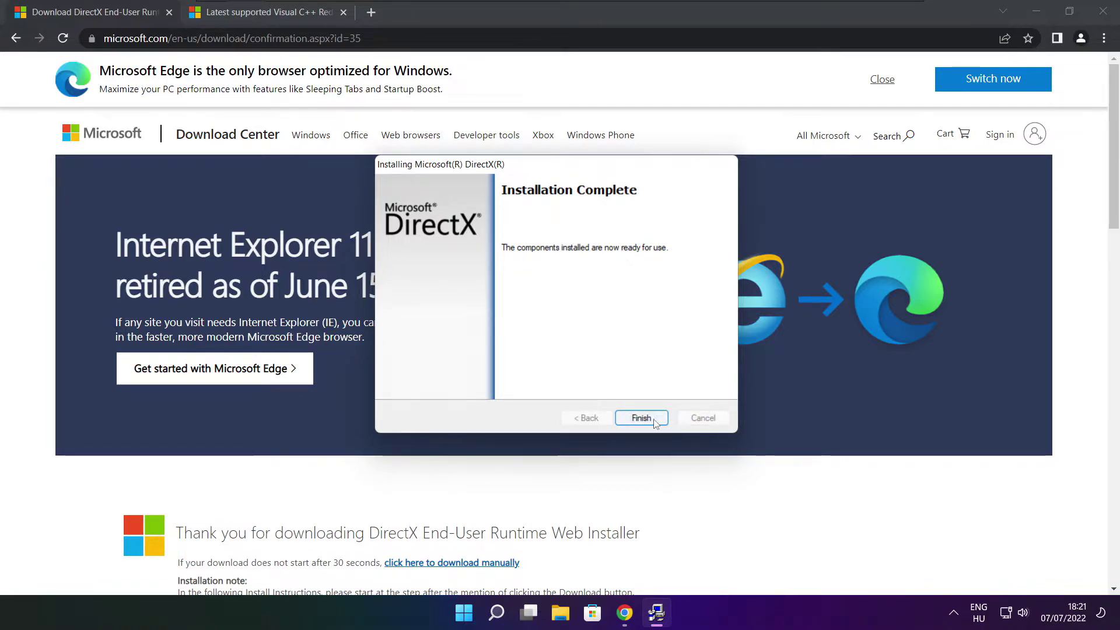
left_click(641, 418)
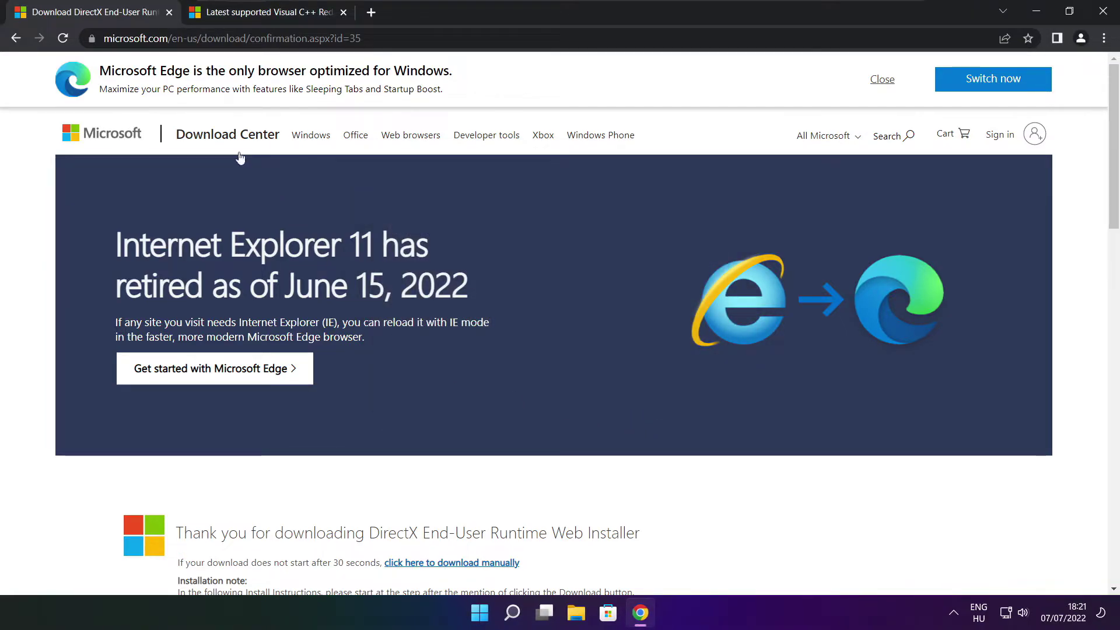
- Close the DirectX page and download the ARM64, X86 and X64 Visual C++ 2015-2022 Redistributables from the Microsoft Docs page
left_click(169, 13)
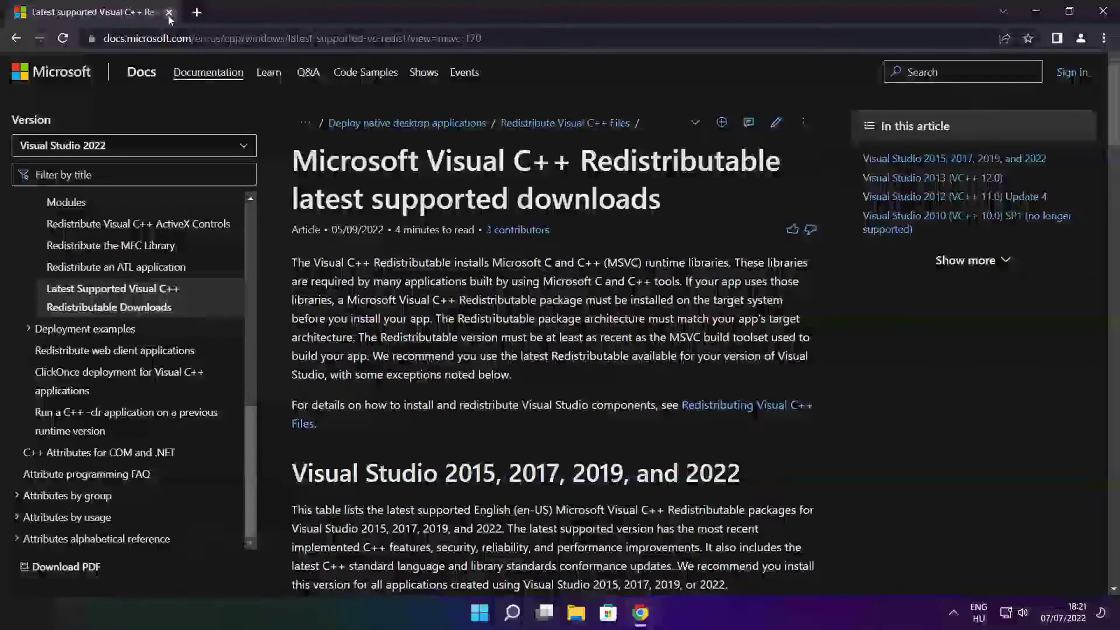
key("ctrl+l")
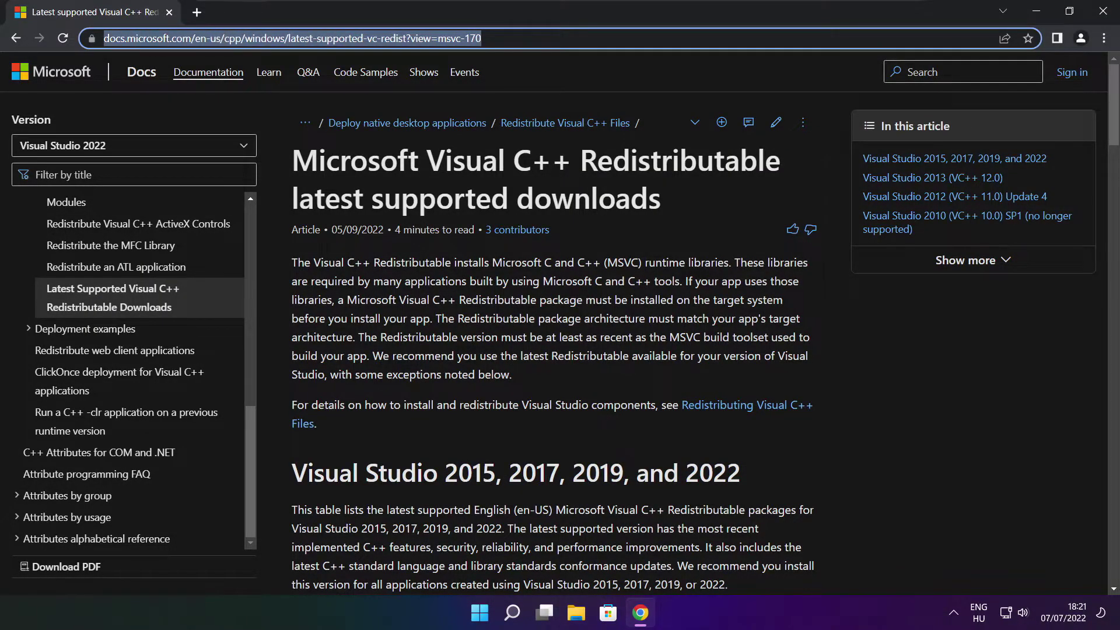
left_click(555, 71)
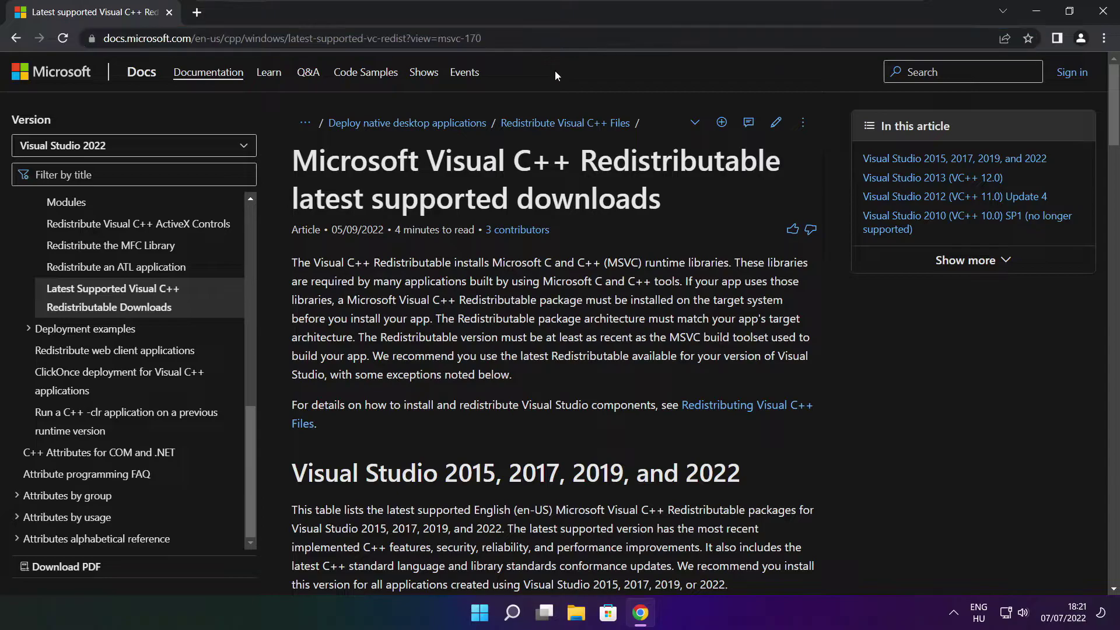
left_click_drag(1112, 105, 1108, 164)
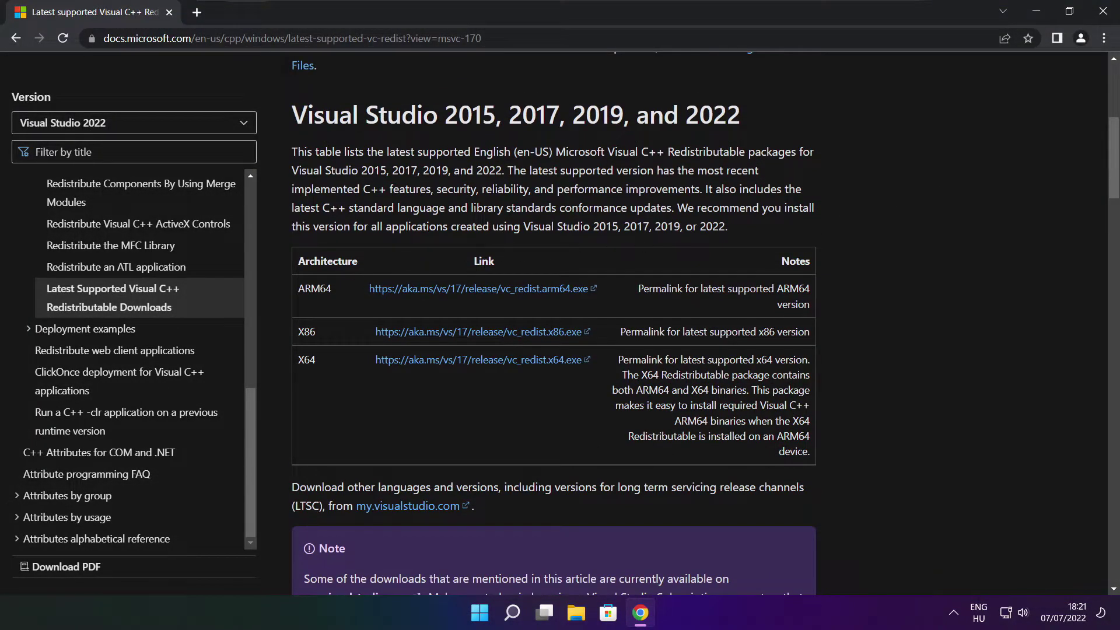
left_click_drag(296, 288, 753, 398)
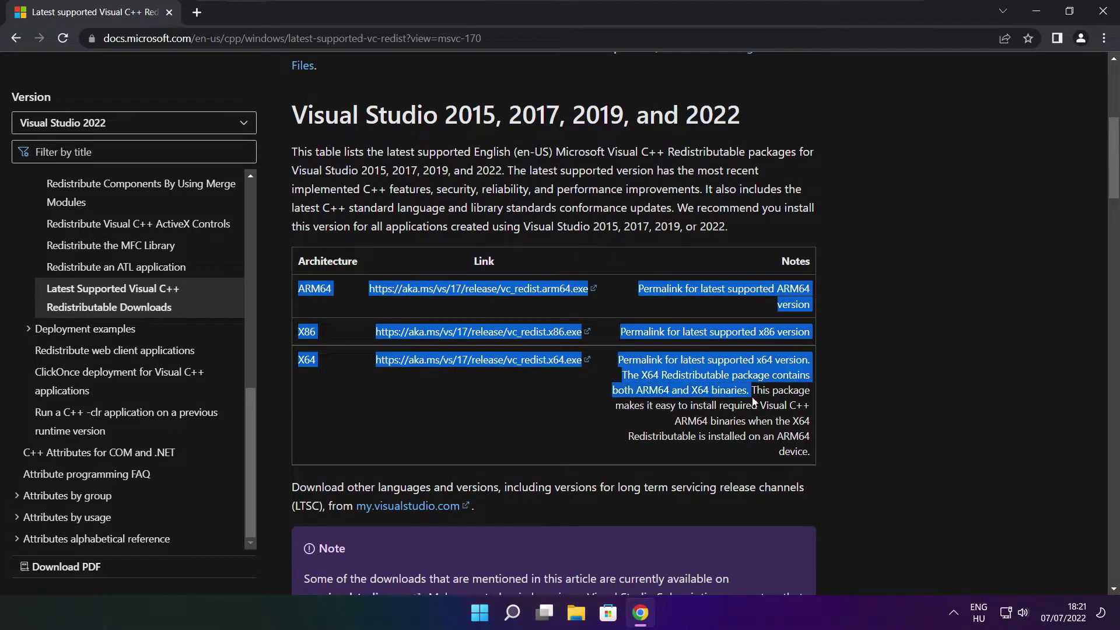
left_click(752, 399)
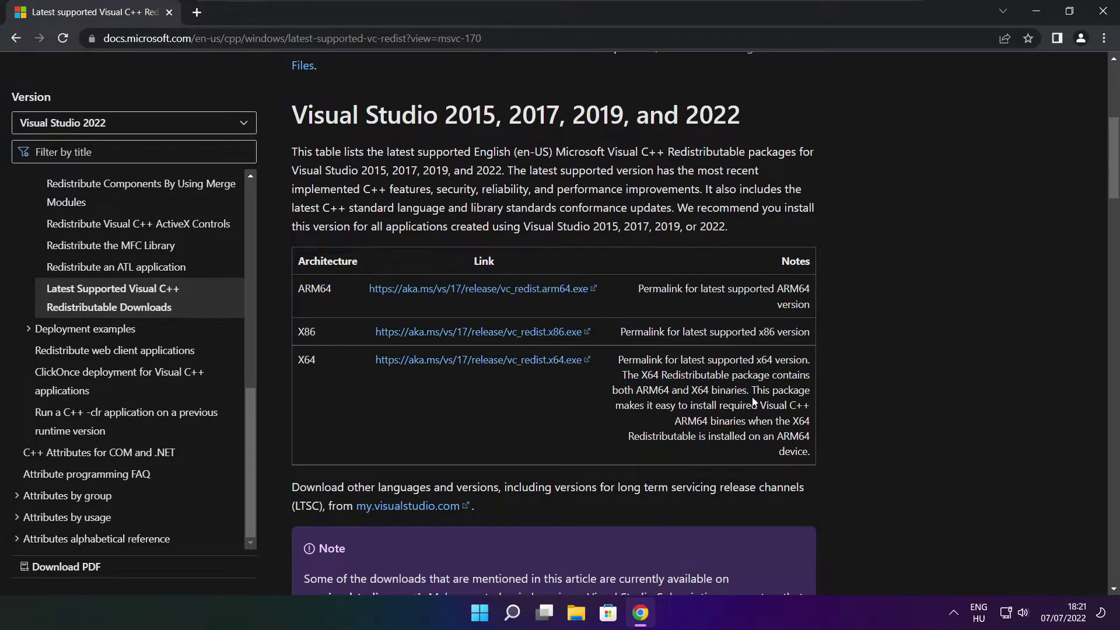
left_click(464, 292)
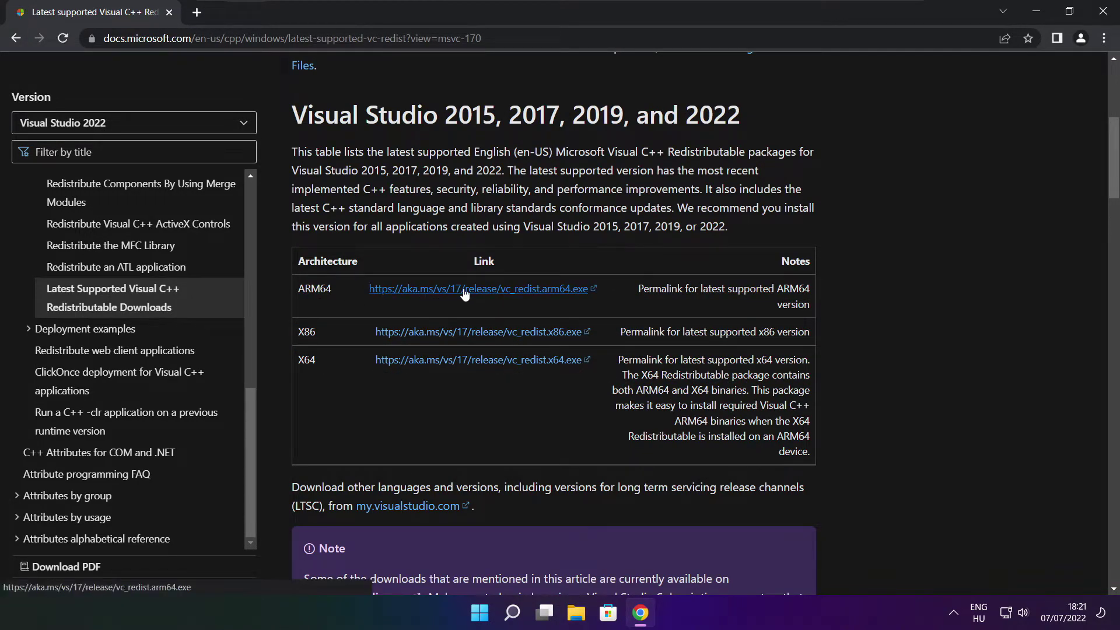
left_click(461, 336)
left_click(460, 359)
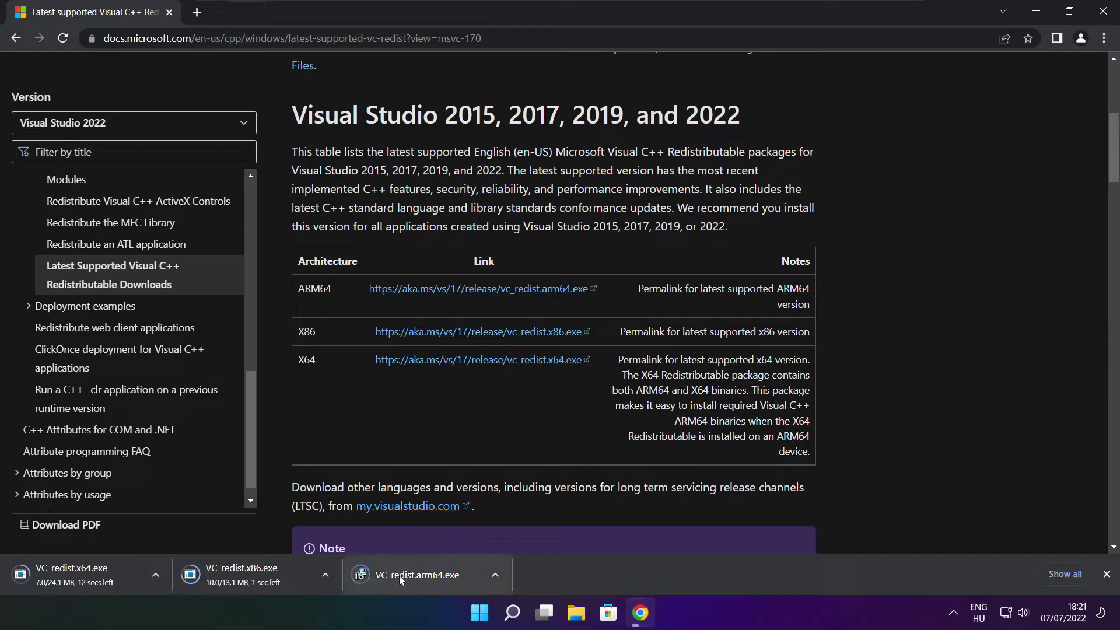
- Run VC_redist.arm64.exe, agree to the license terms, start the Arm64 redistributable installation, and close the setup
left_click(426, 576)
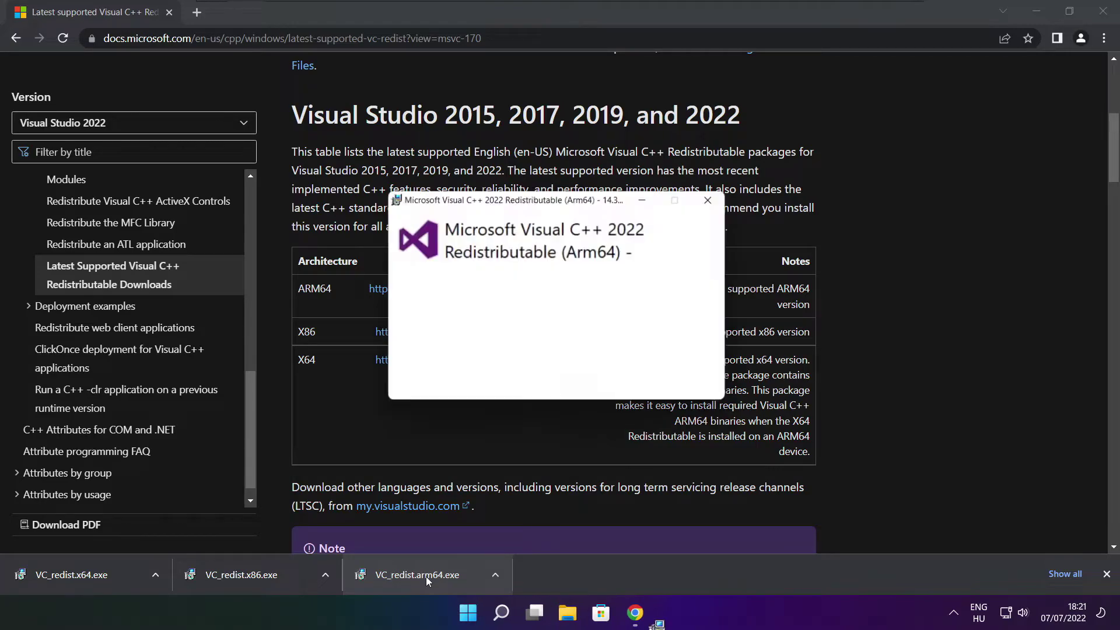
left_click_drag(719, 290, 719, 345)
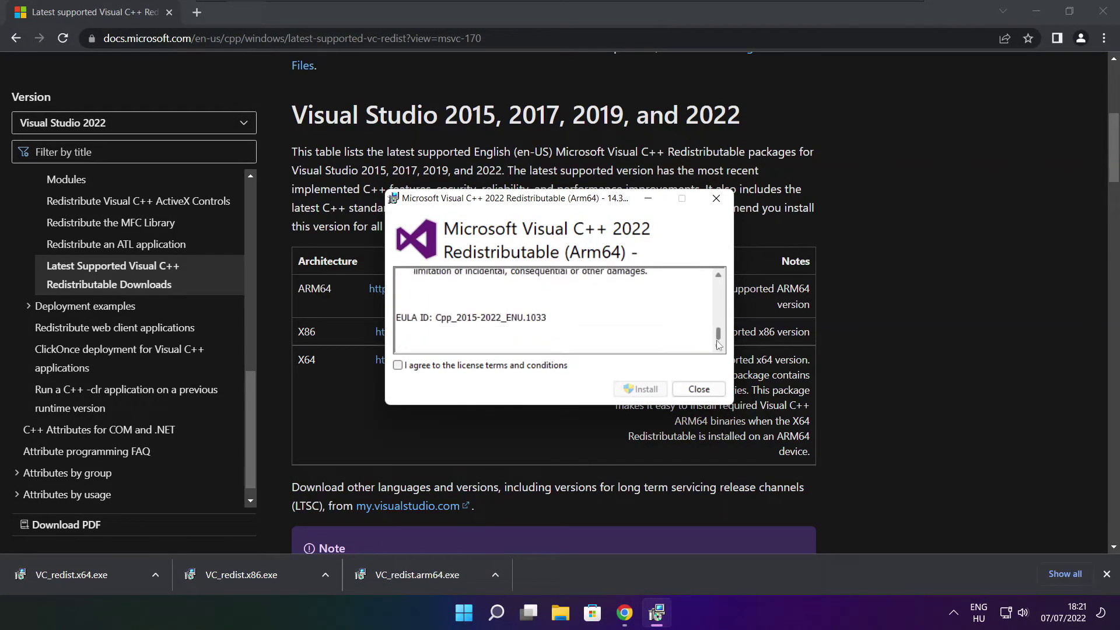
left_click(398, 367)
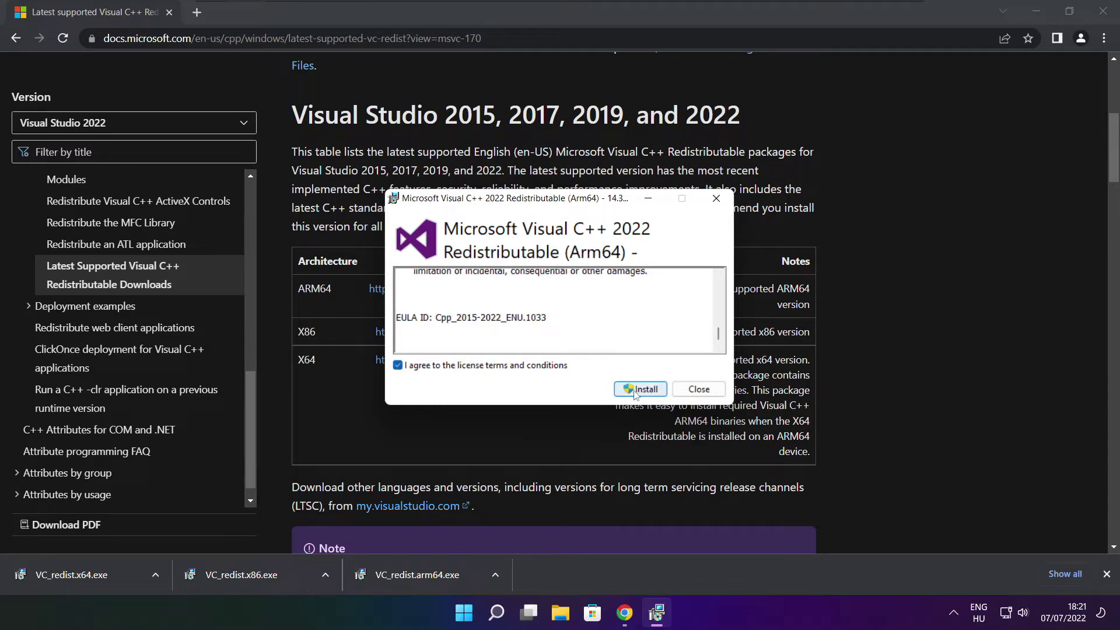
left_click(636, 392)
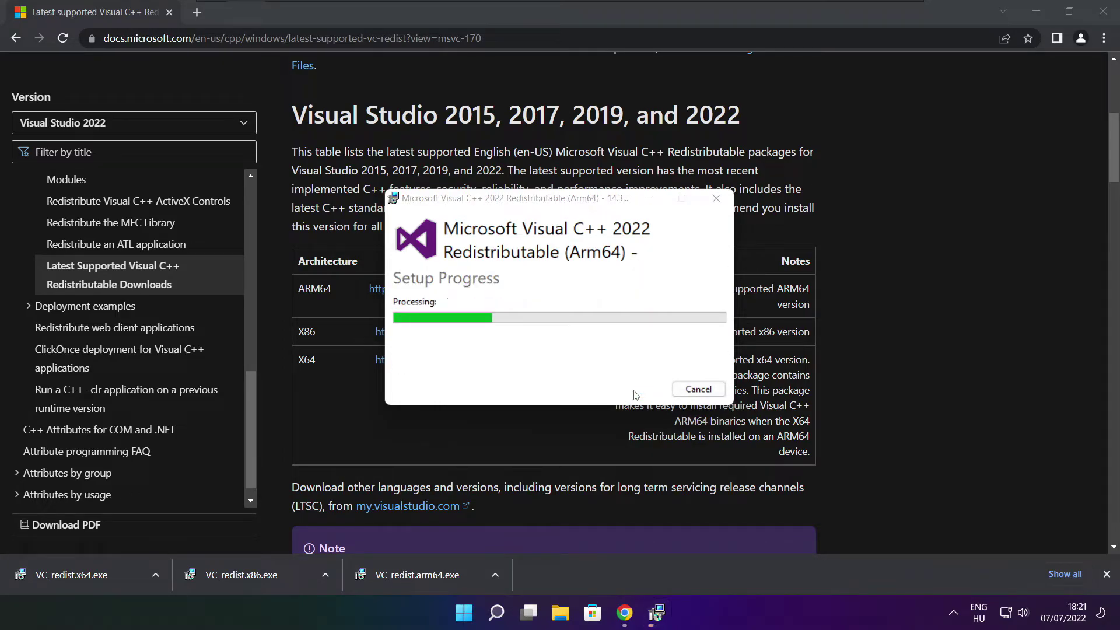
left_click(698, 389)
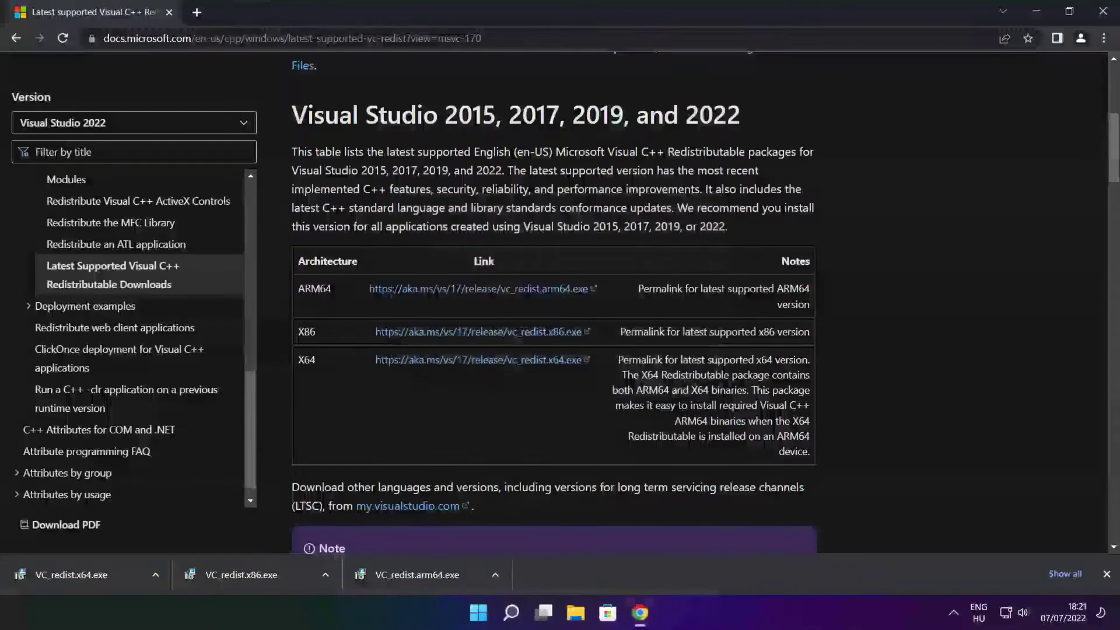
- Run VC_redist.x86.exe, agree to the license terms, install the x86 redistributable, and close the setup
left_click(264, 574)
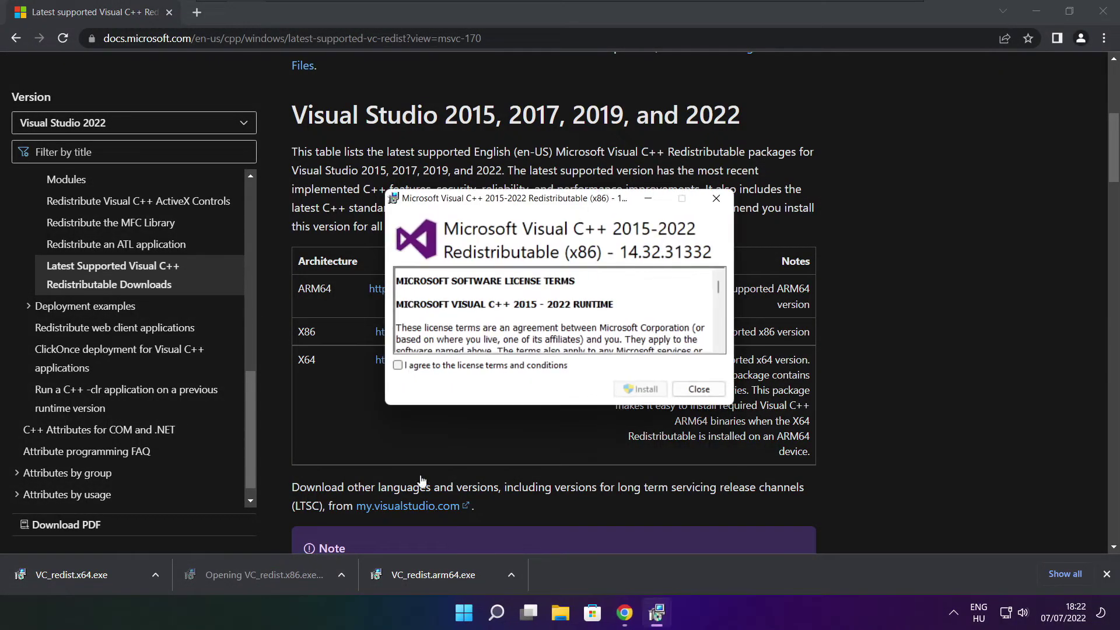
left_click_drag(721, 290, 720, 335)
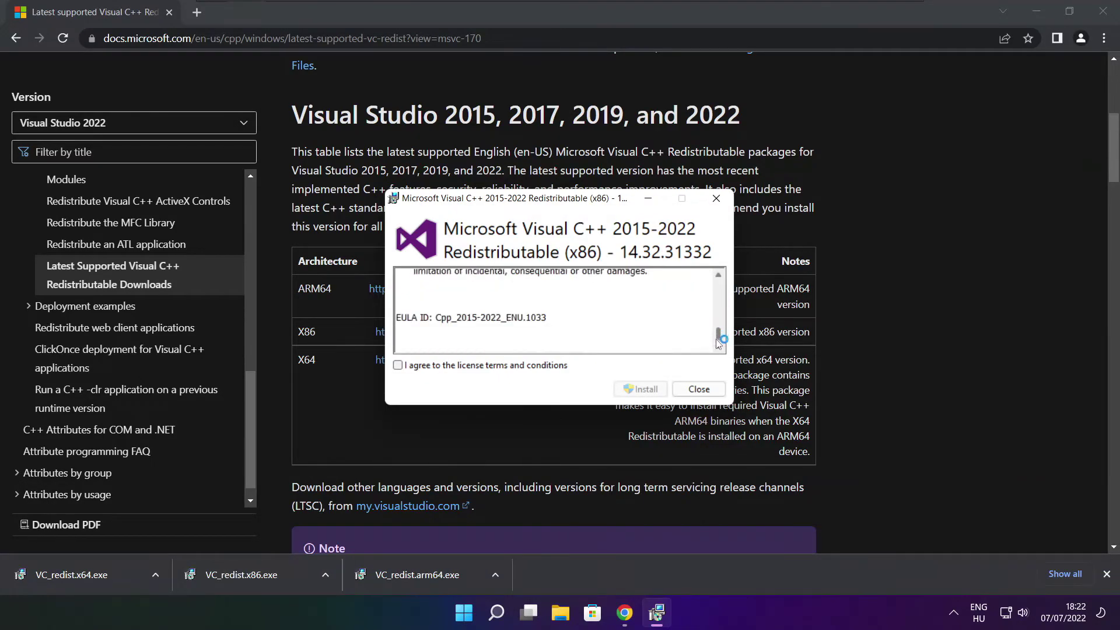
left_click(398, 365)
left_click(641, 389)
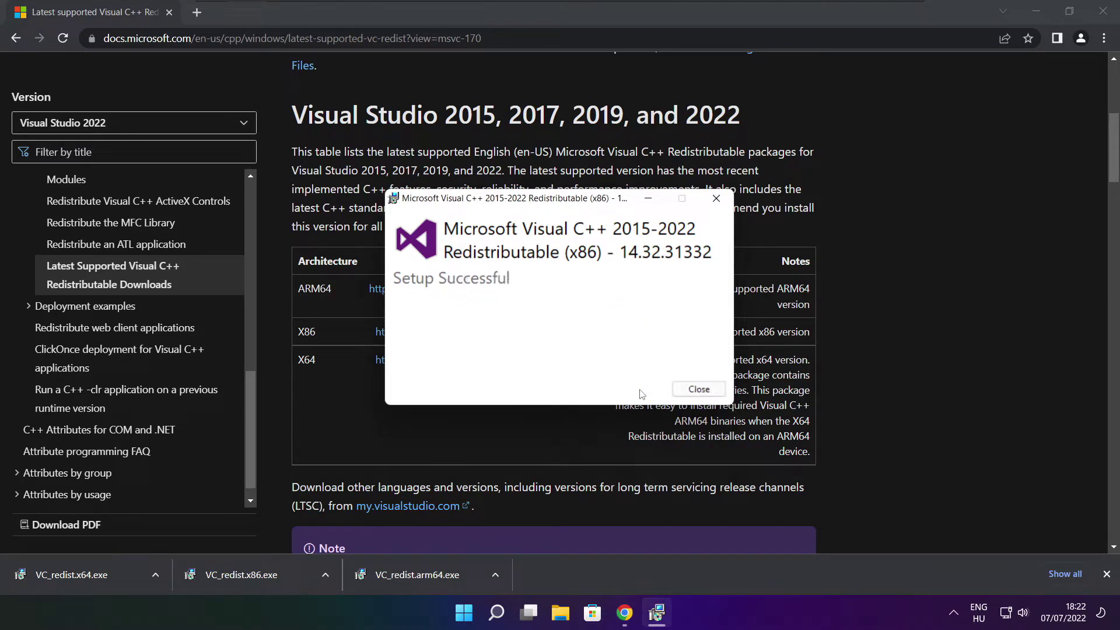
left_click(698, 389)
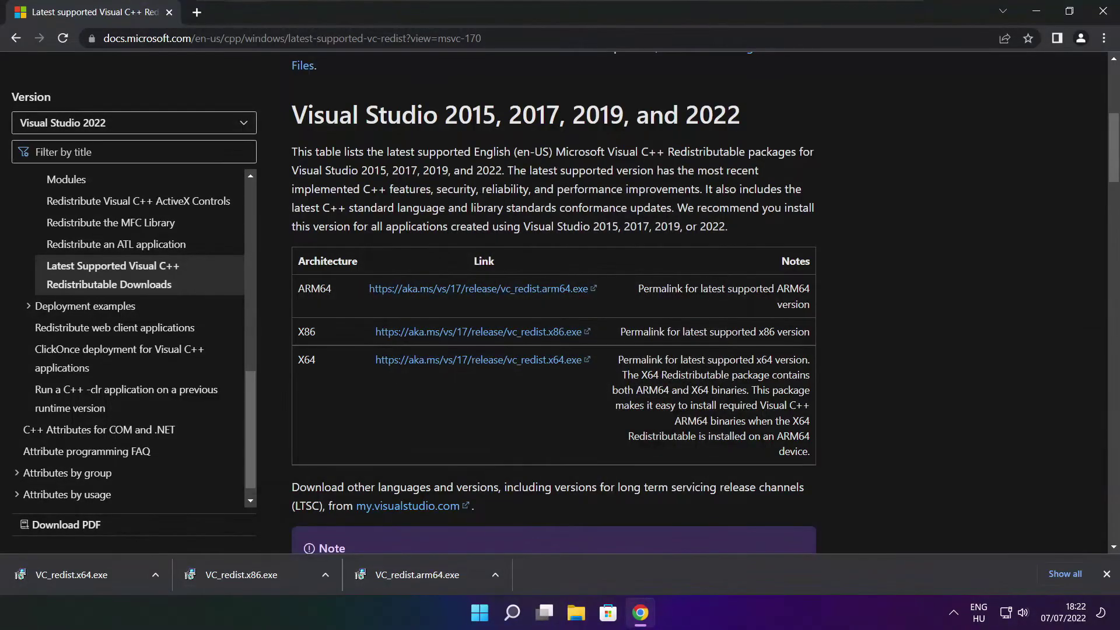
- Install the x64 redistributable from VC_redist.x64.exe, agreeing to its license terms, and close both the setup and Chrome
left_click(93, 575)
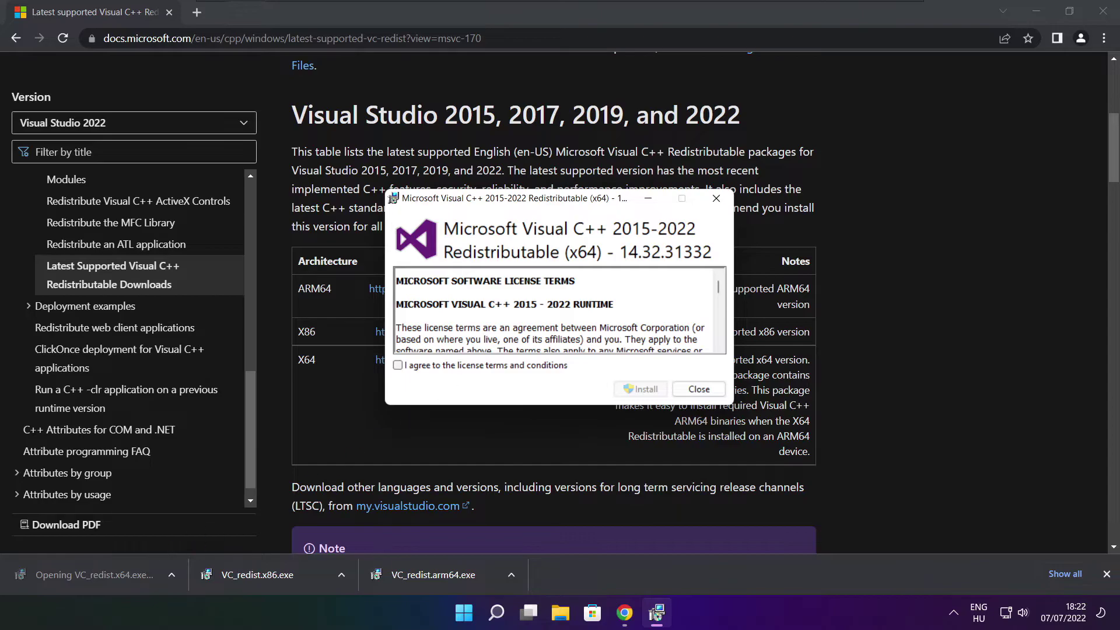
scroll(729, 292, "down", 15)
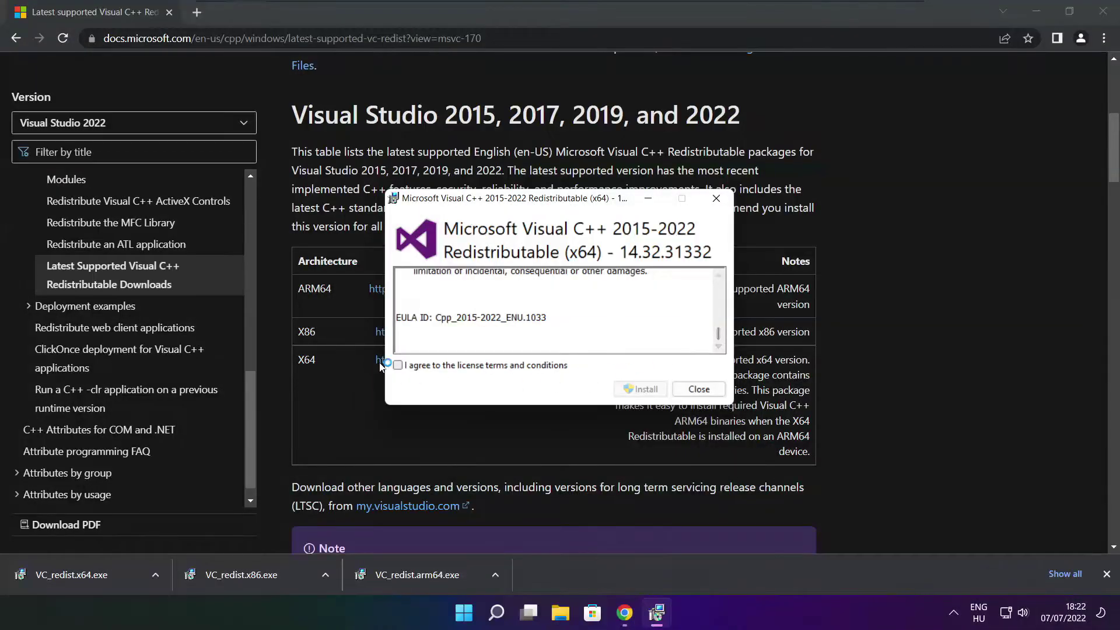
left_click(398, 365)
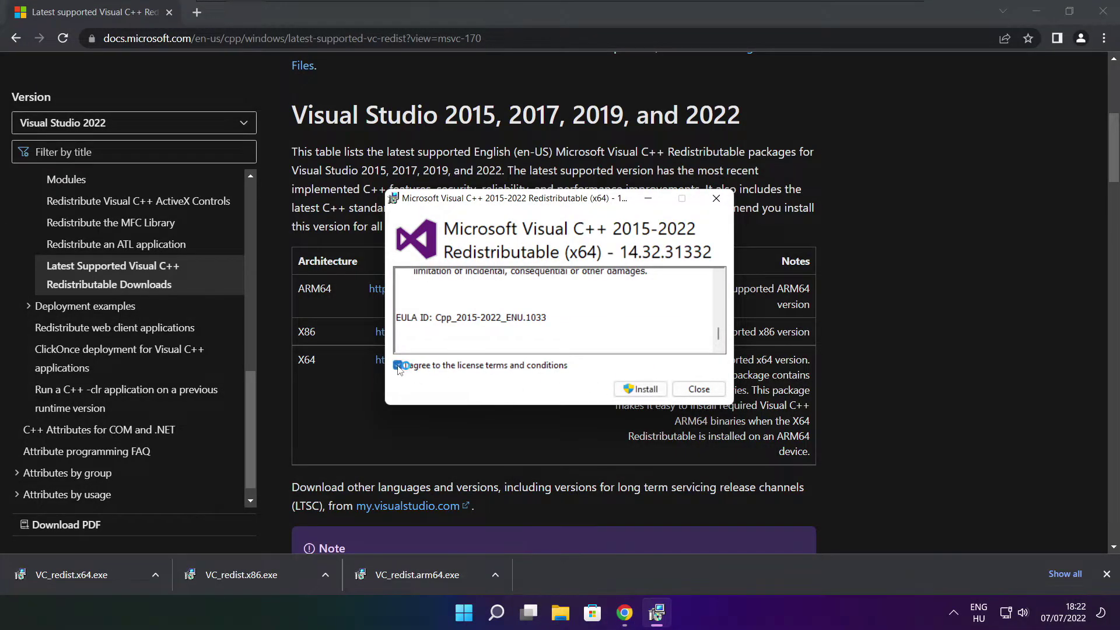
left_click(644, 390)
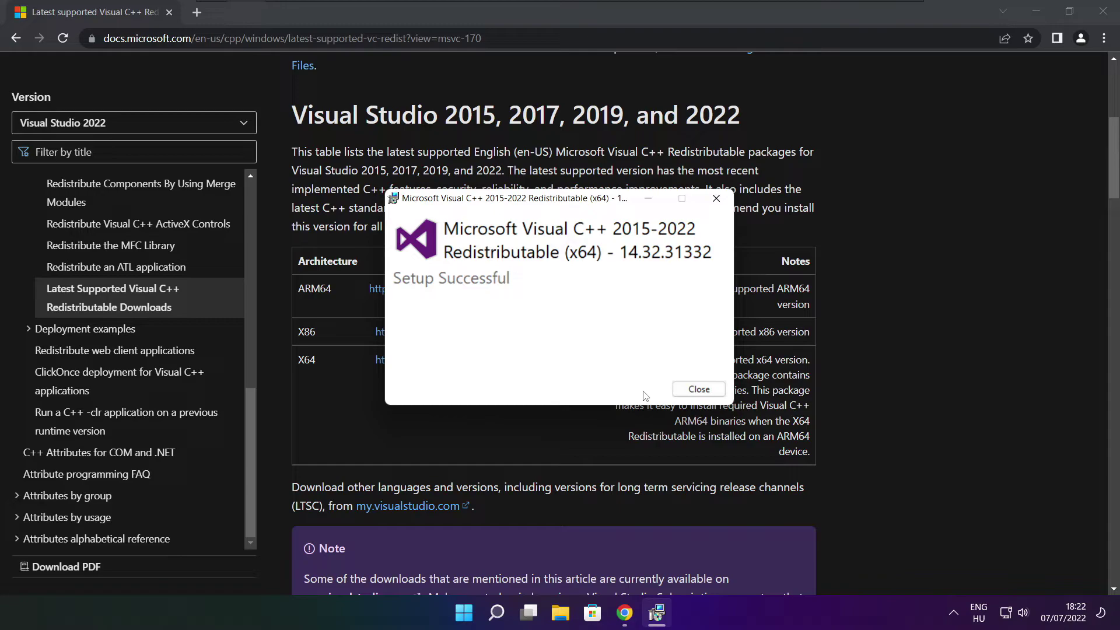
left_click(698, 389)
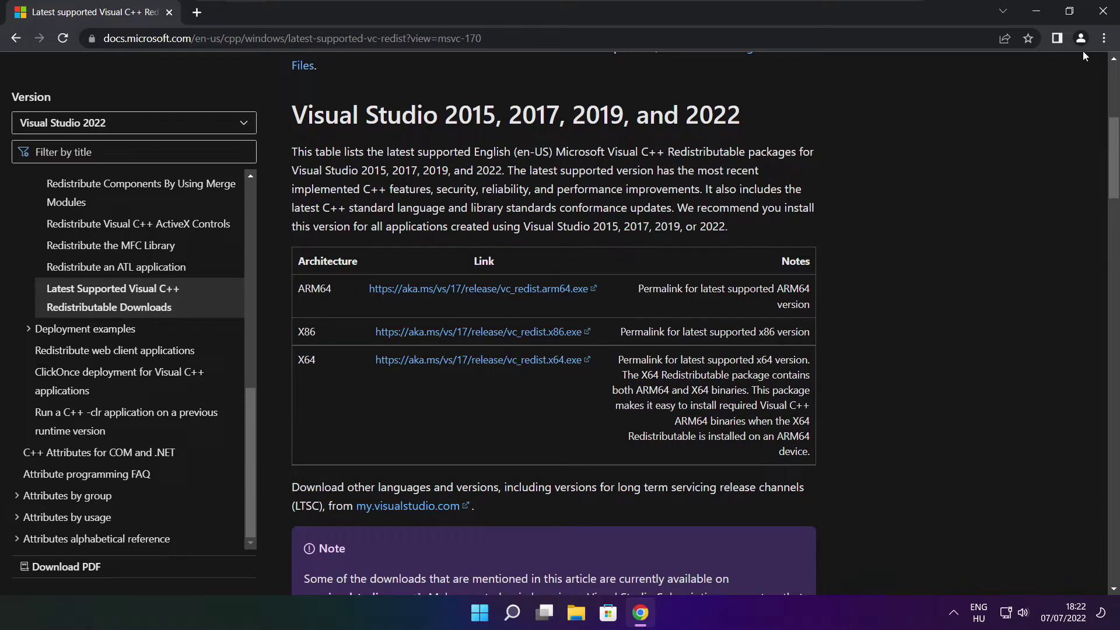
left_click(1102, 11)
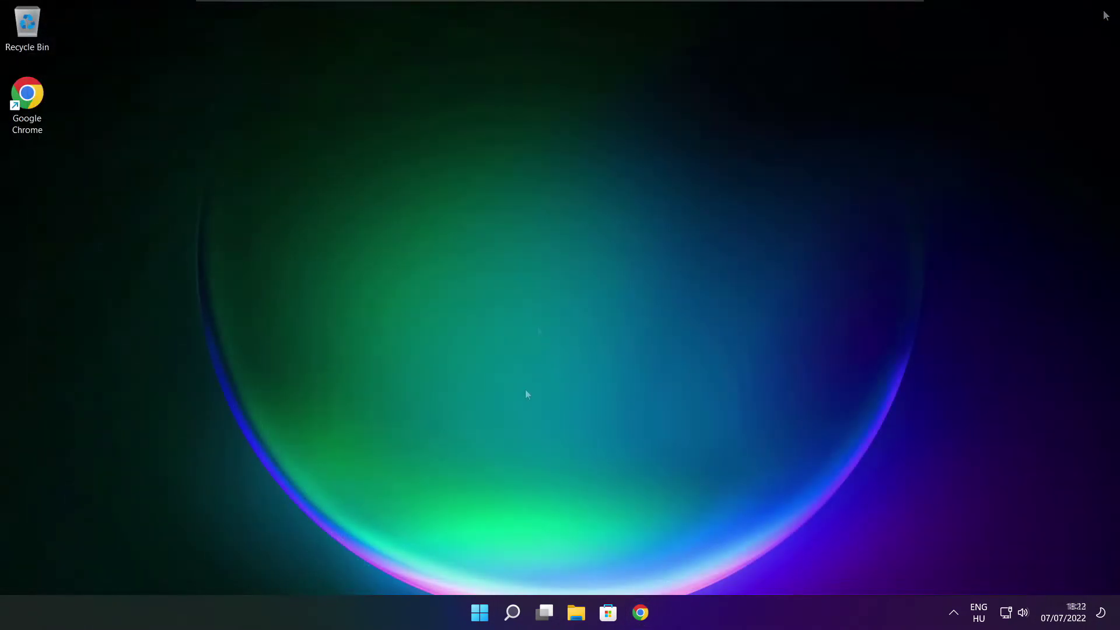
- Open Task Manager and disable Cortana and Microsoft Edge as startup apps
right_click(482, 615)
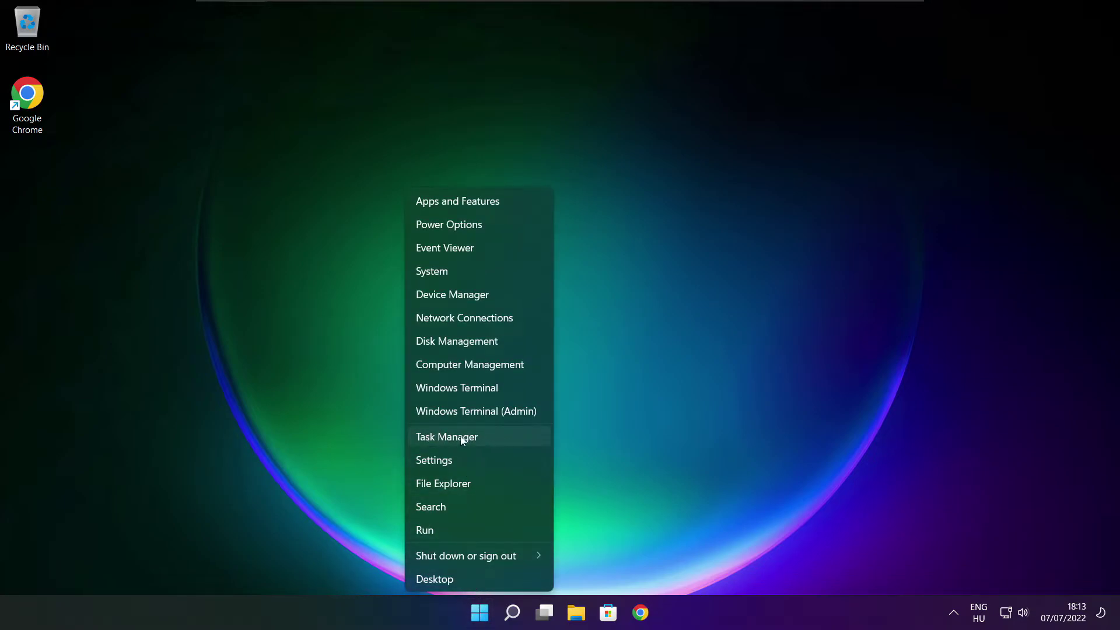
left_click(482, 437)
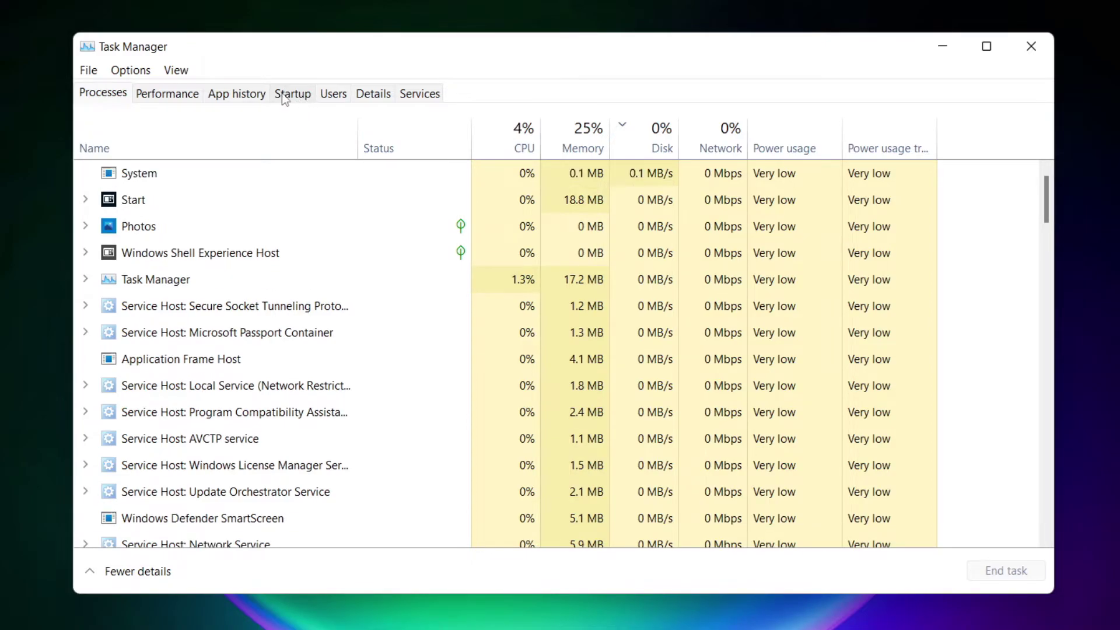
left_click(298, 99)
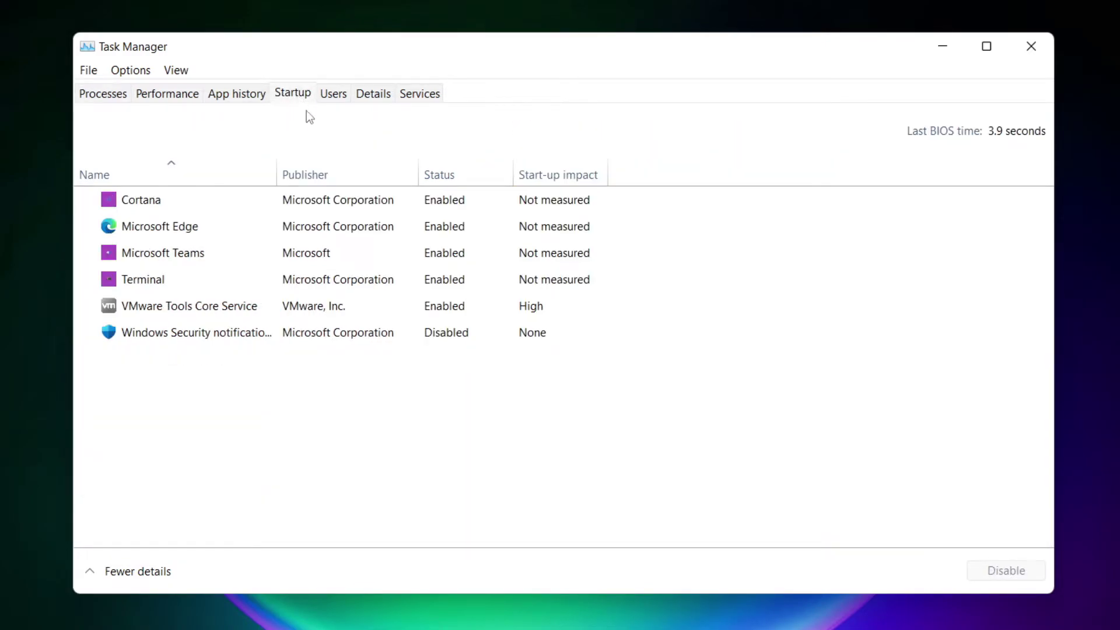
left_click(377, 205)
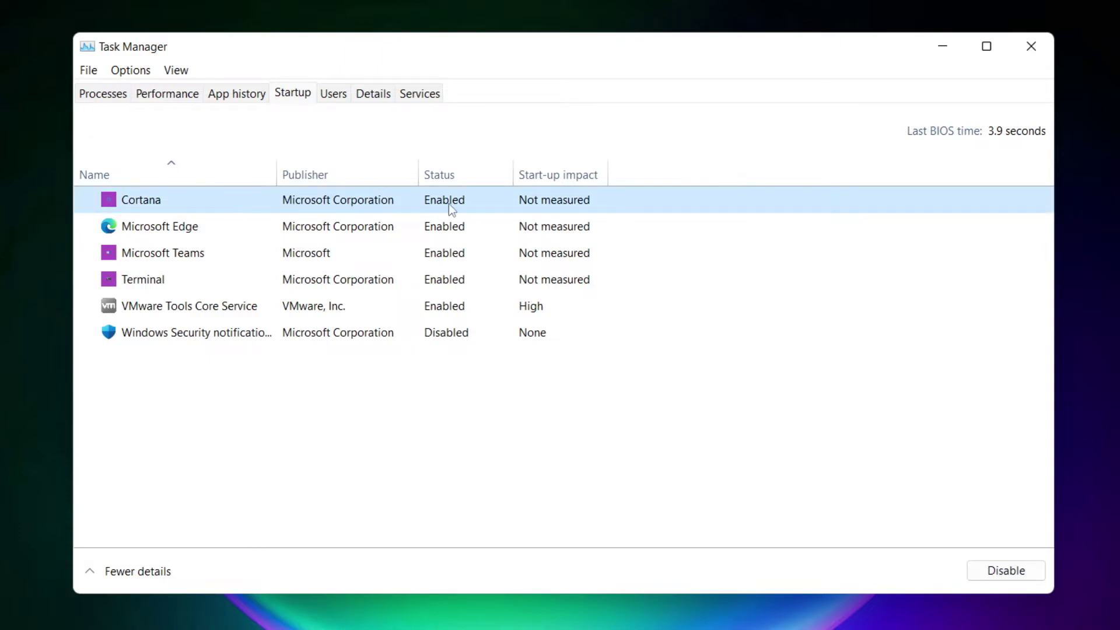
left_click(1004, 576)
left_click(266, 232)
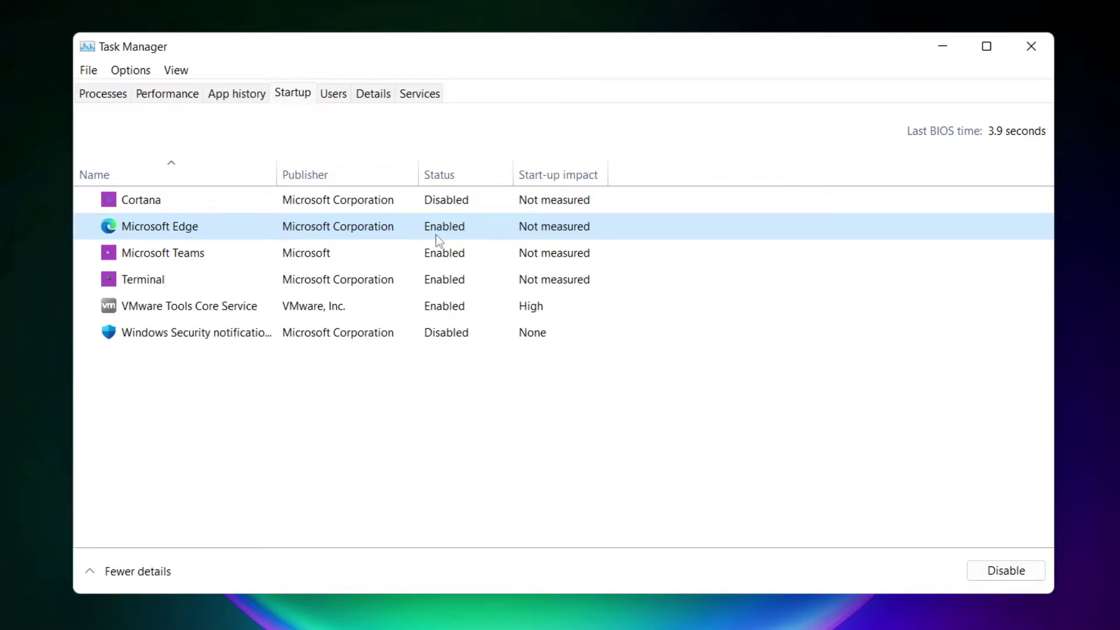
left_click(1009, 576)
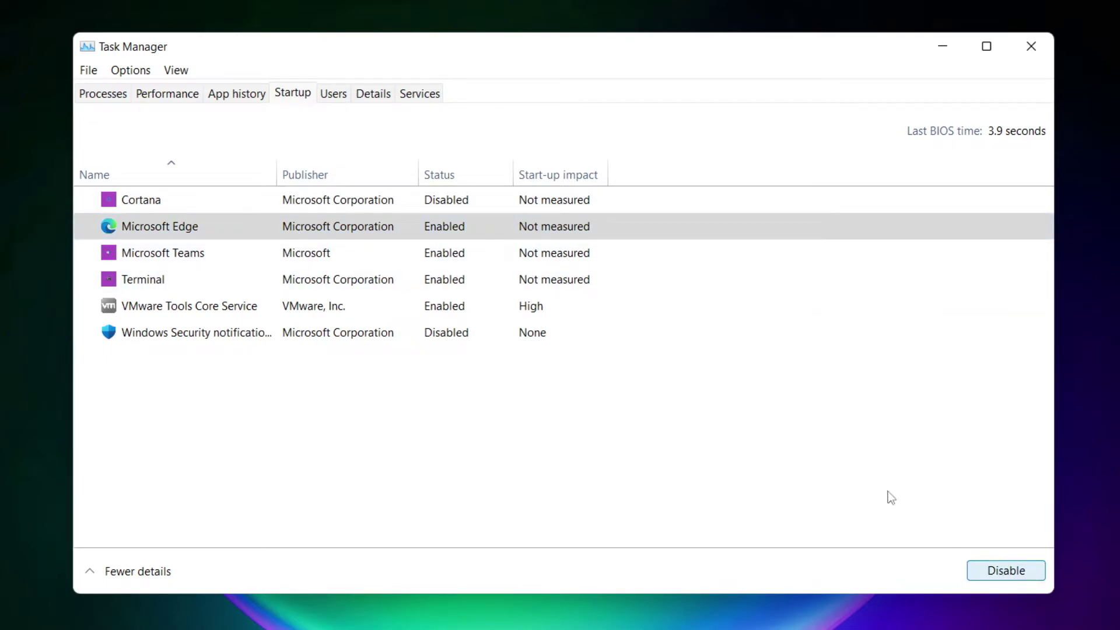
- Disable Microsoft Teams and Terminal at startup, and close Task Manager
left_click(461, 257)
left_click(1022, 574)
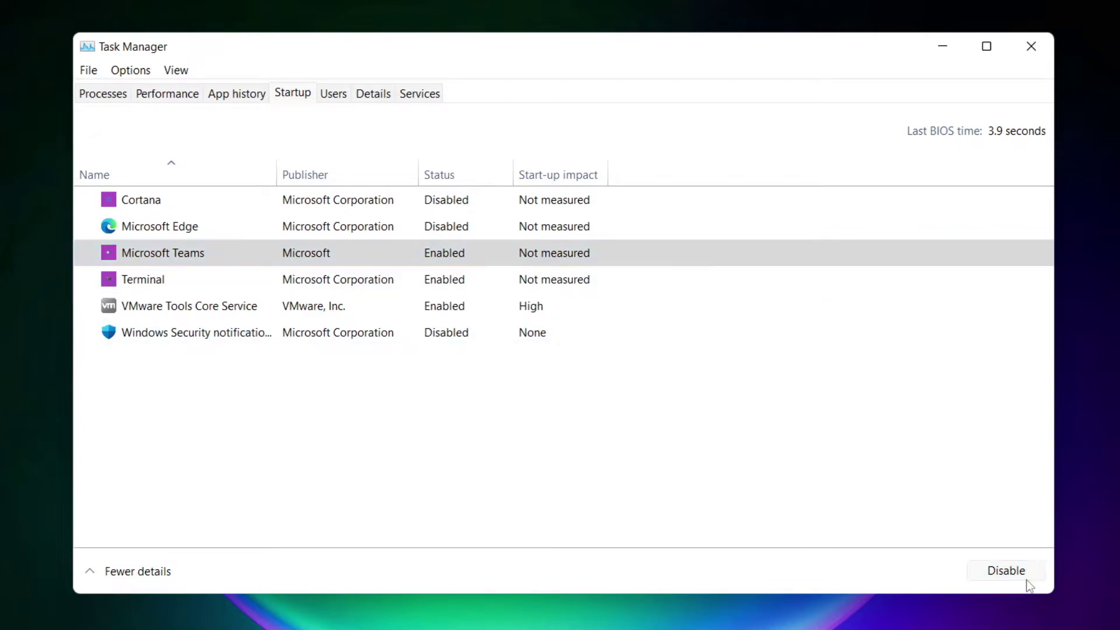
left_click(372, 285)
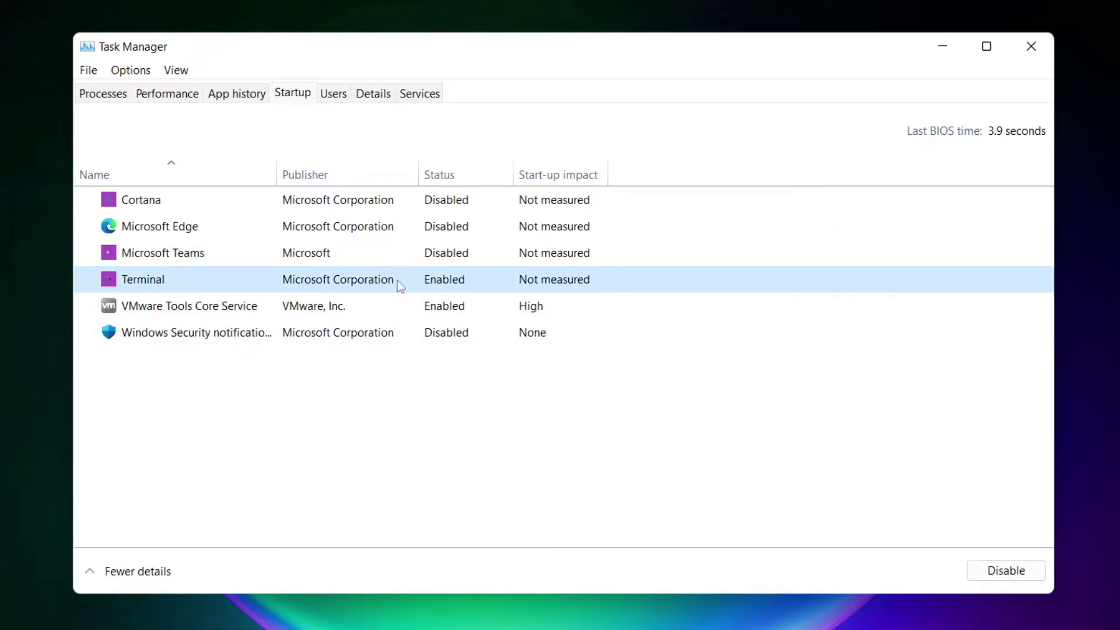
left_click(1022, 574)
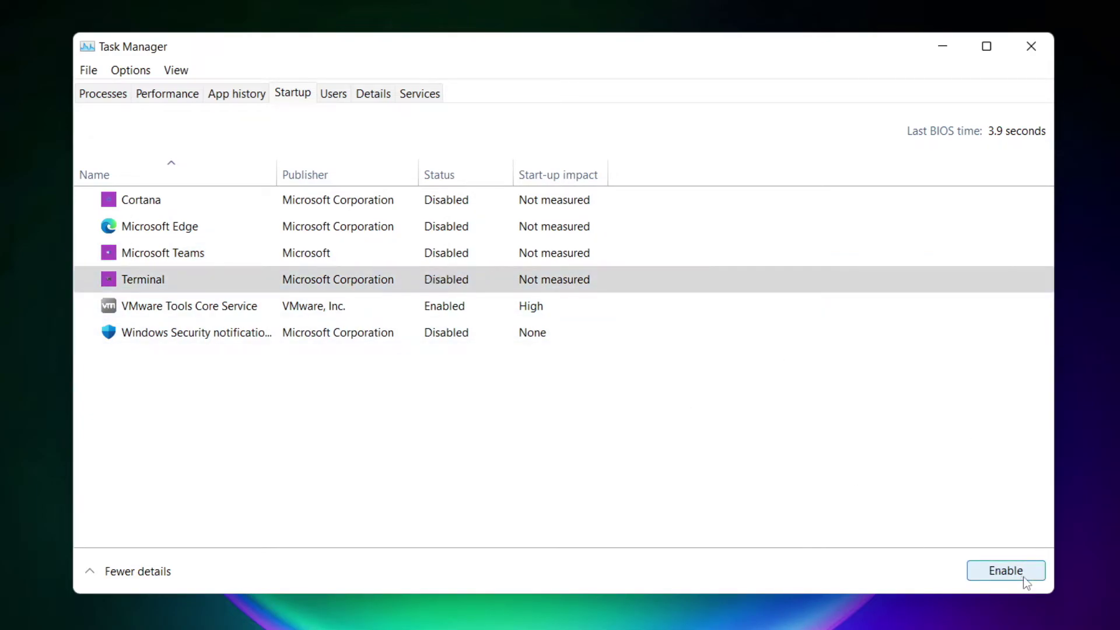
left_click(442, 284)
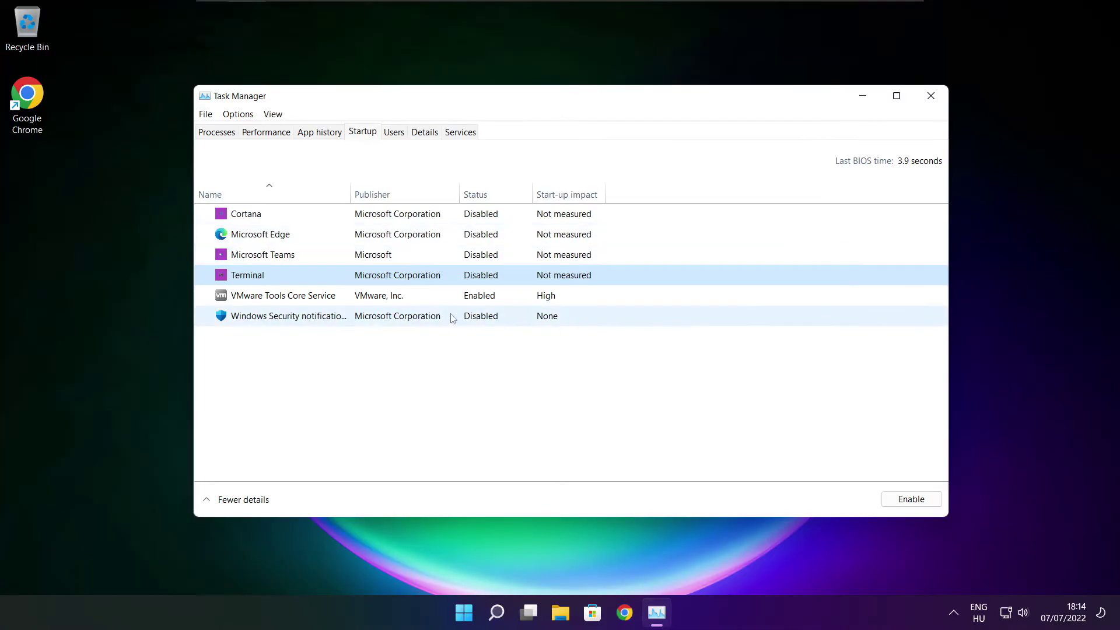
left_click(930, 97)
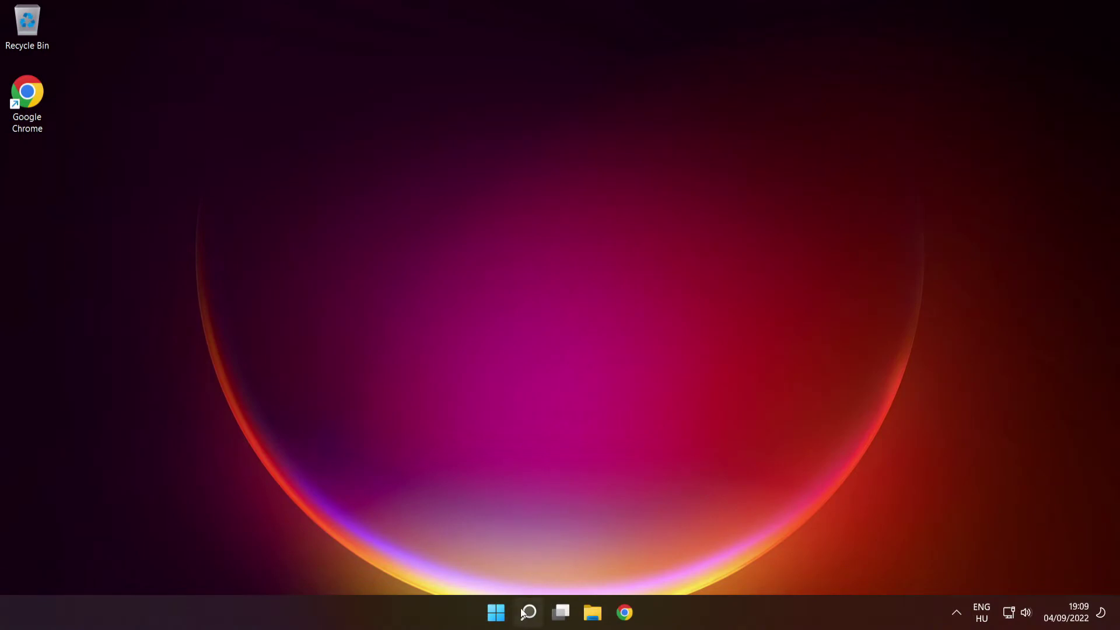
- Search Windows for "cmd" and run Command Prompt as administrator
mouse_move(528, 609)
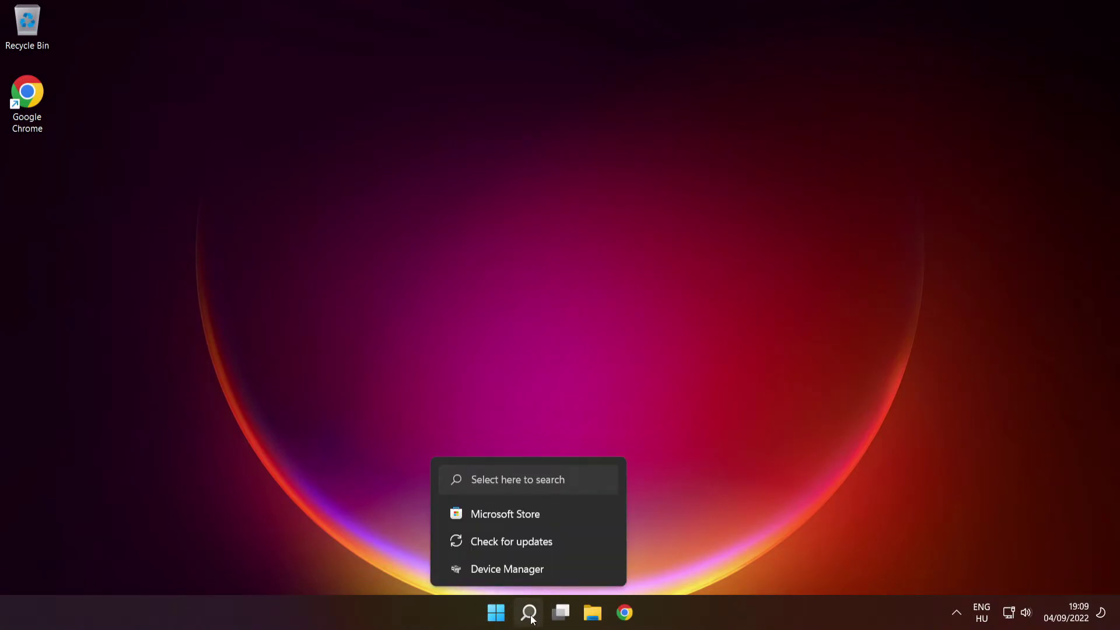
left_click(529, 612)
type("cmd")
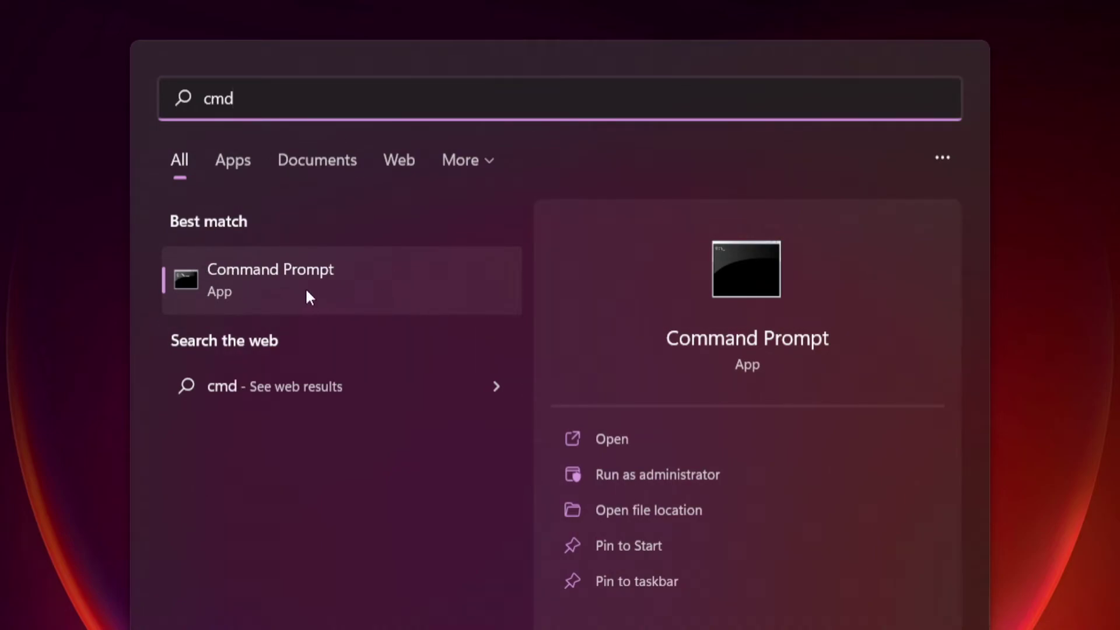
right_click(412, 281)
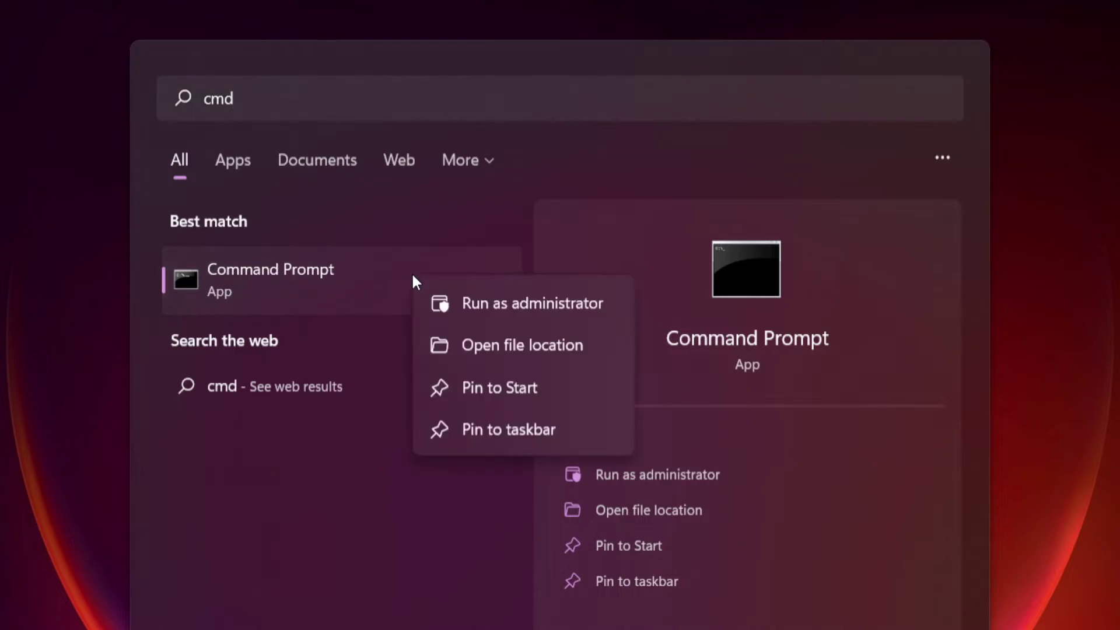
left_click(532, 301)
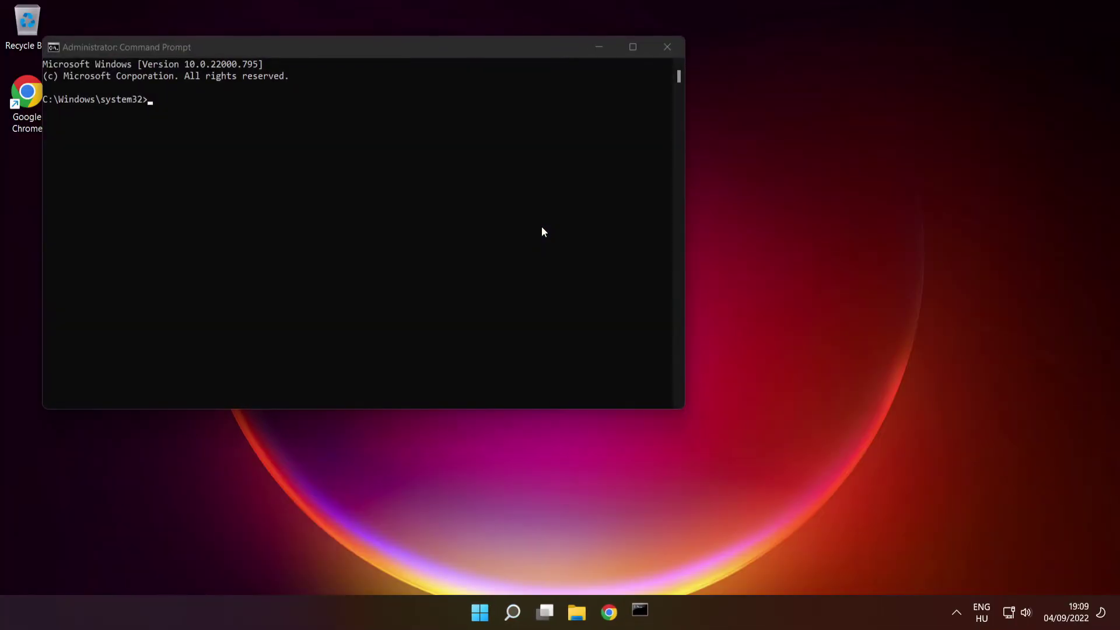
- Scan and repair the system files with the command sfc /scannow, and close Command Prompt when the scan completes
left_click_drag(453, 51, 646, 144)
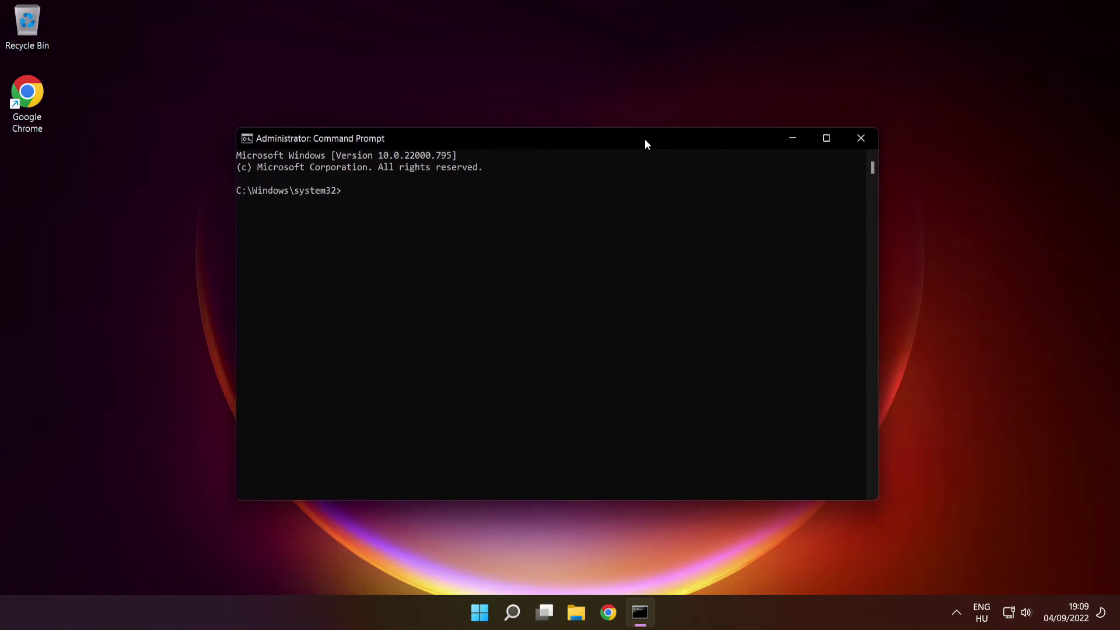
type("sfc /scannow")
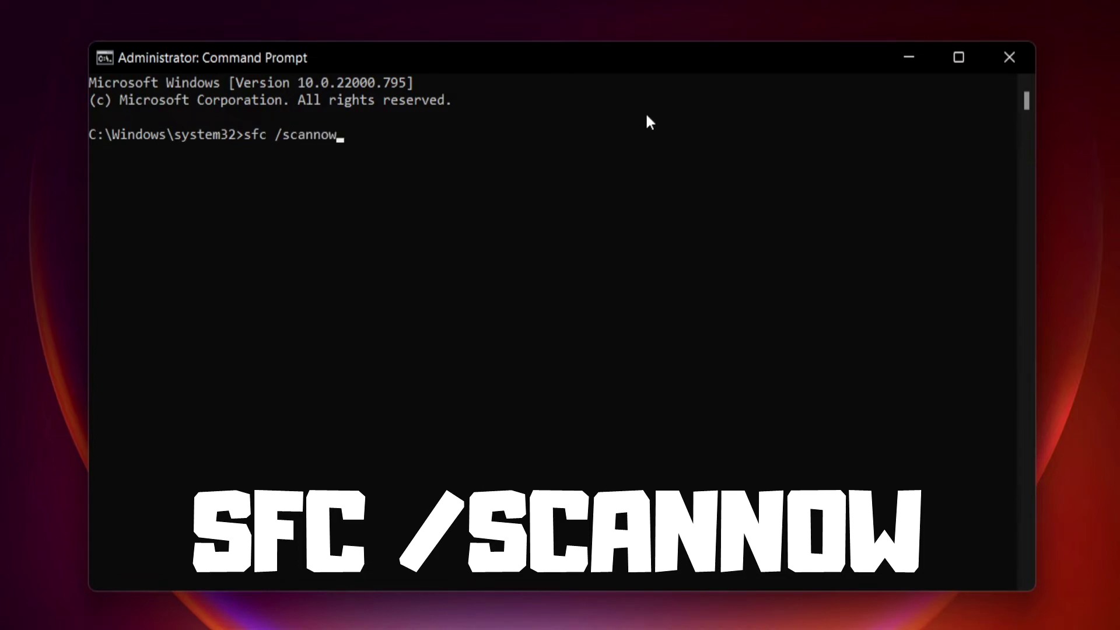
key("Return")
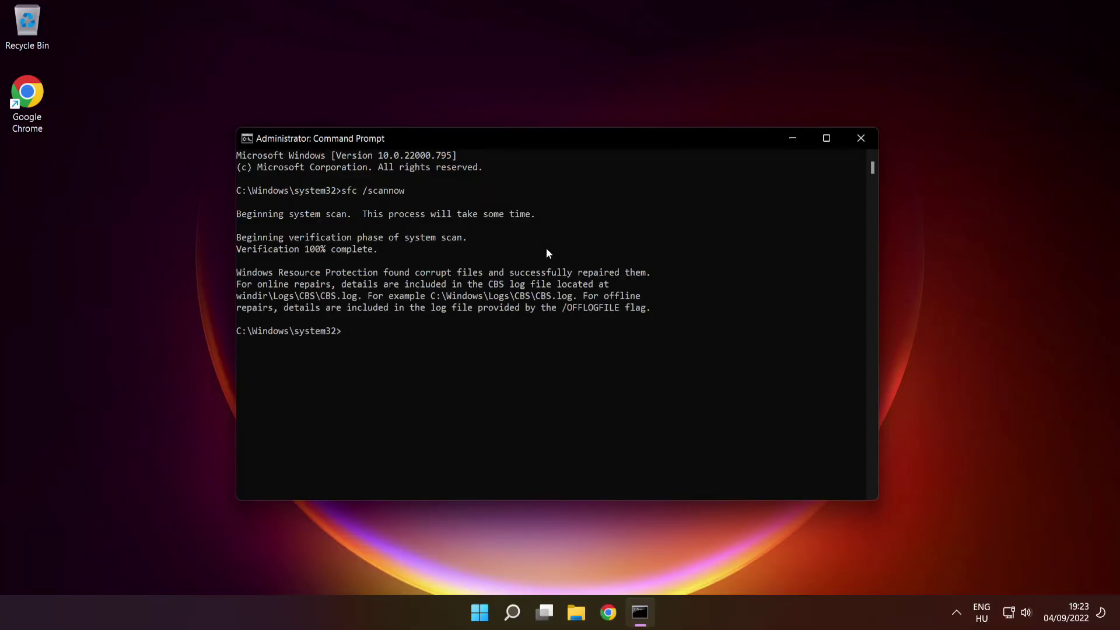
left_click(862, 141)
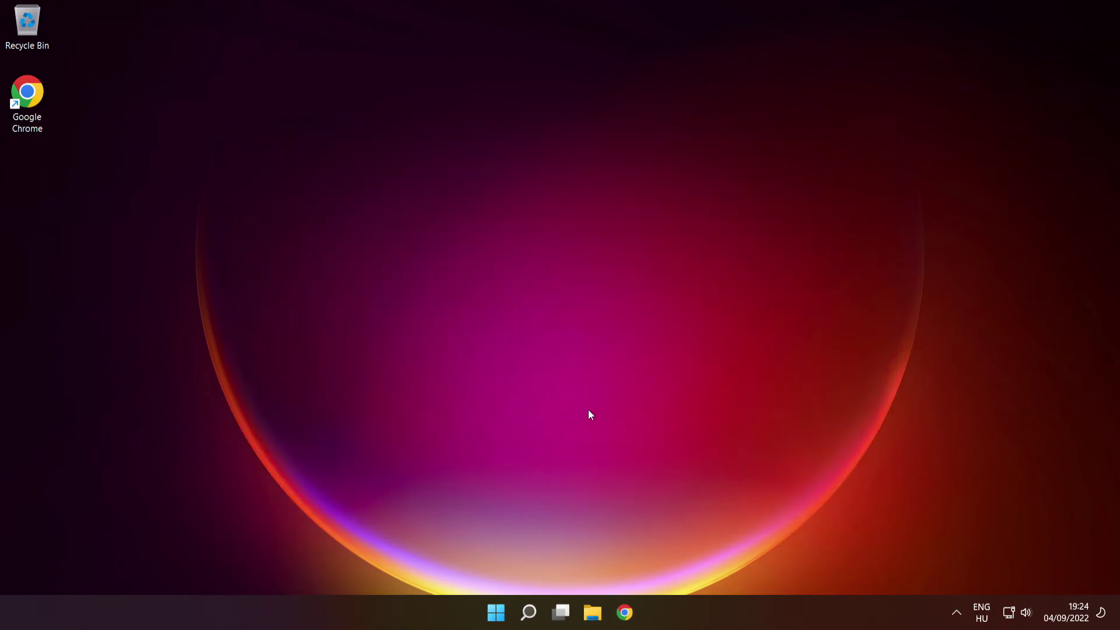
- Restart the computer
left_click(494, 603)
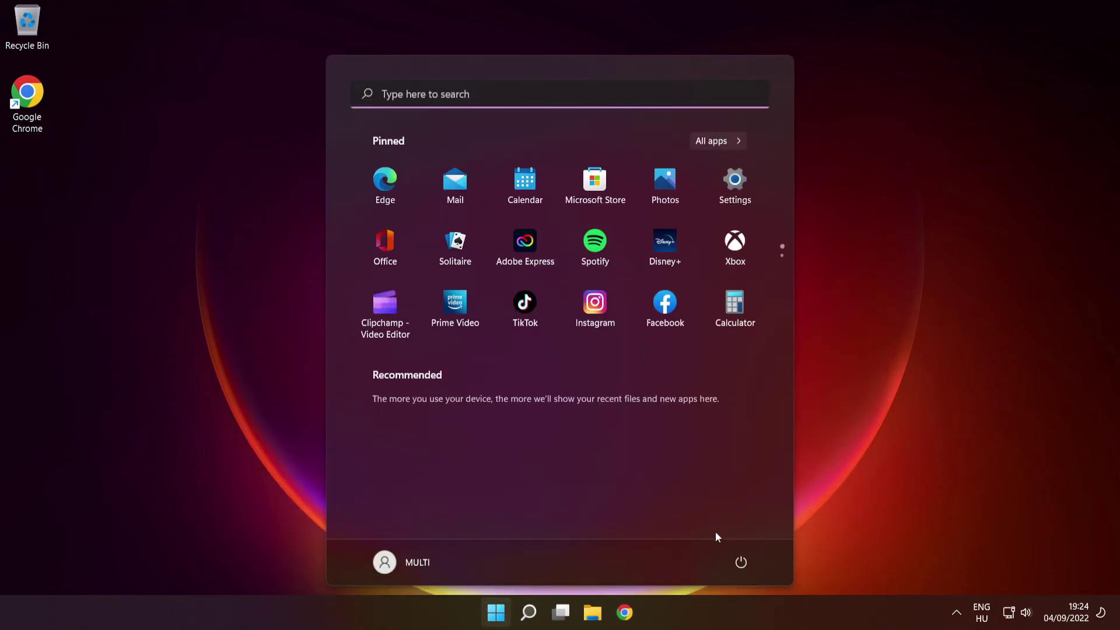
left_click(742, 562)
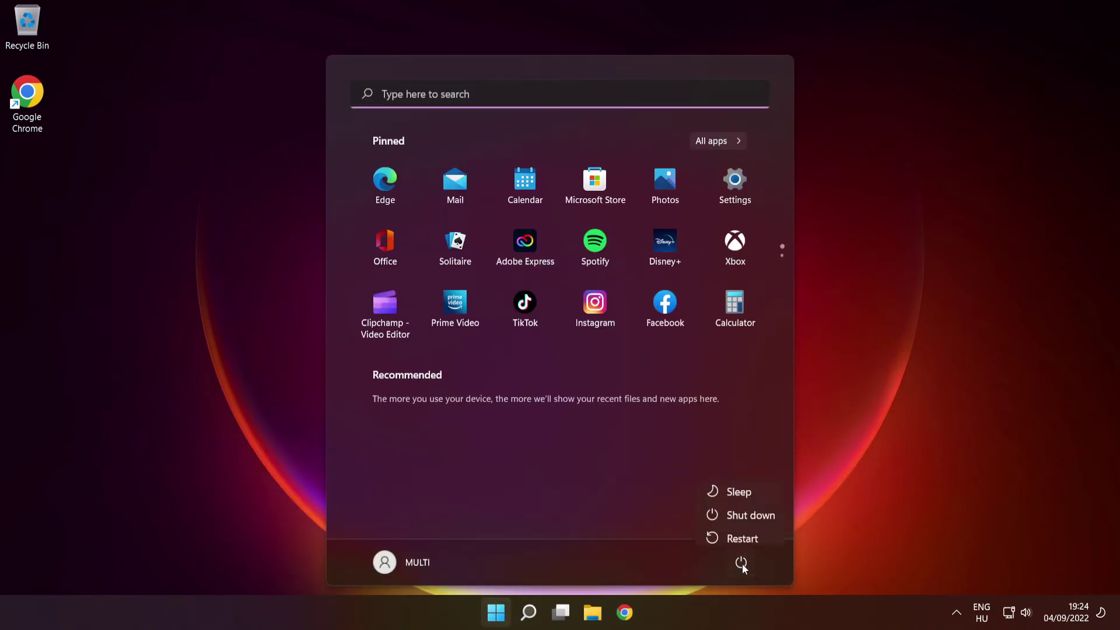
left_click(743, 532)
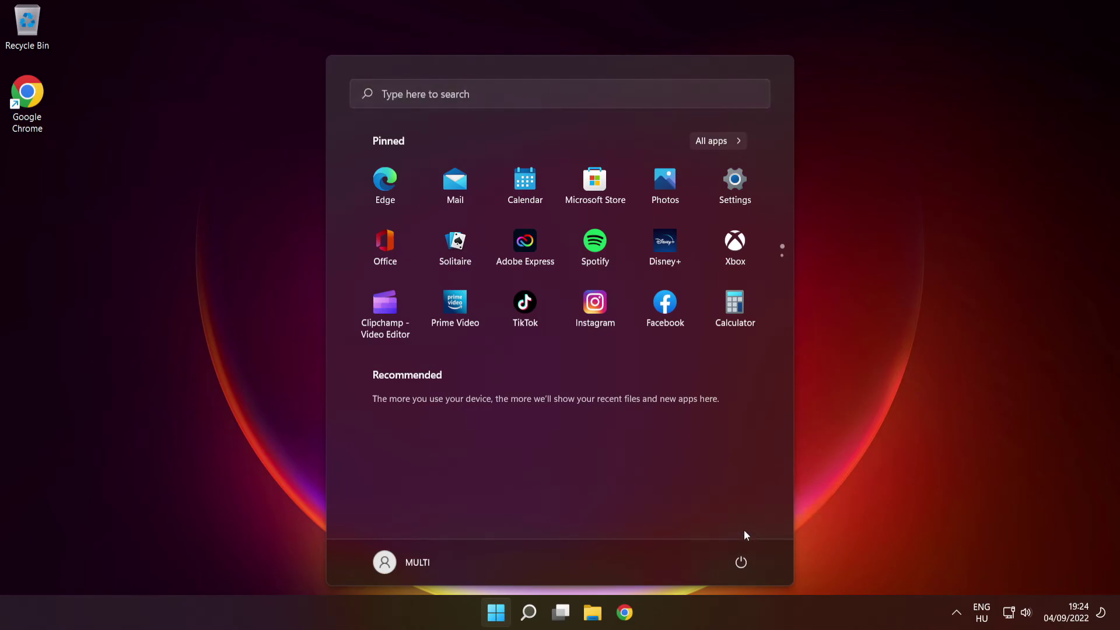